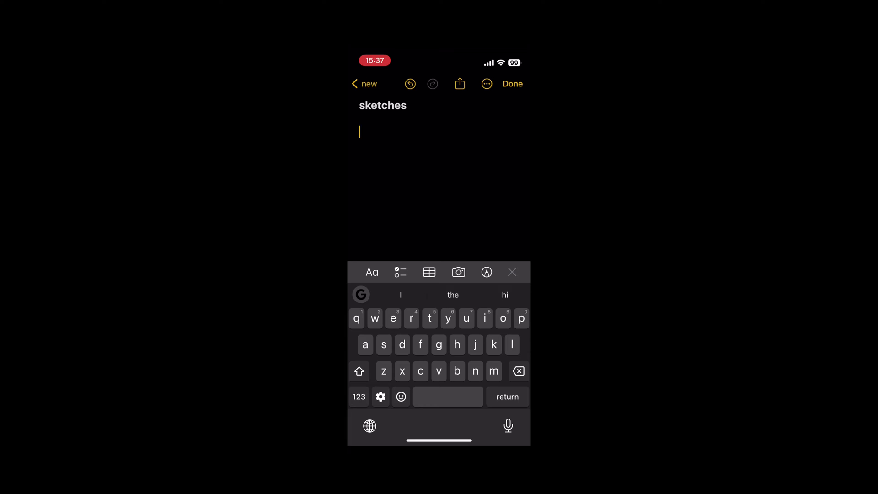
Step: Scan the hand-drawn shoe sketch and adjust the corner handles to crop it to the drawing
{"action": "left_click", "coordinate": [458, 272]}
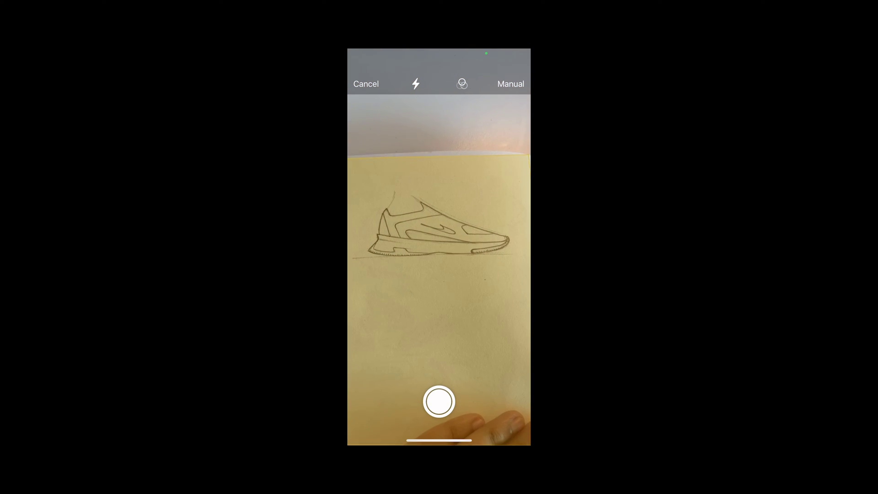
{"action": "left_click", "coordinate": [438, 401]}
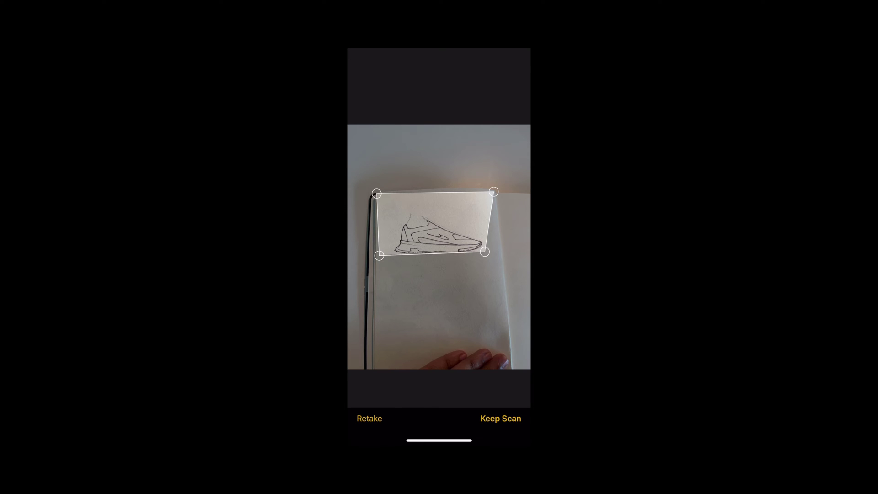
{"action": "left_click_drag", "start_coordinate": [379, 255], "coordinate": [375, 268]}
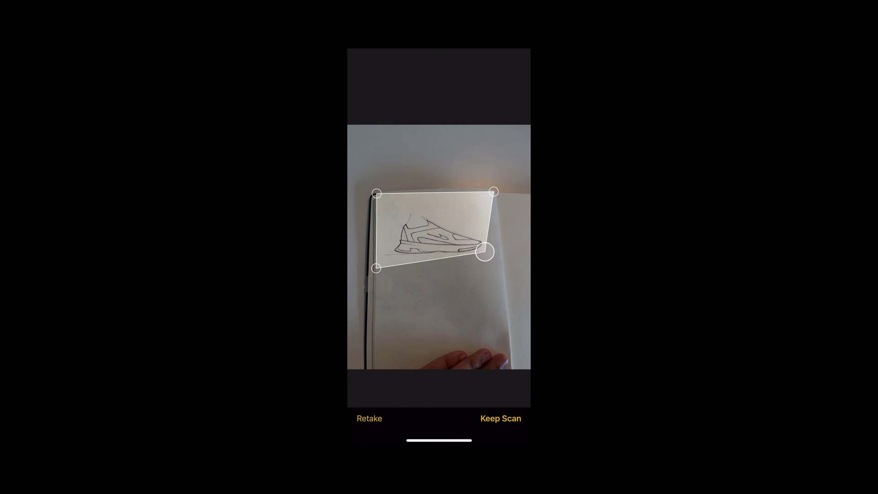
{"action": "left_click_drag", "start_coordinate": [484, 252], "coordinate": [494, 265]}
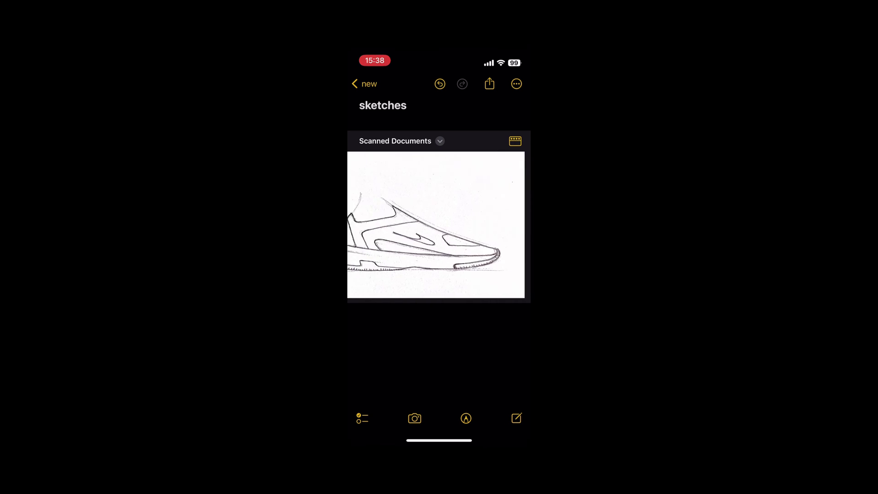
Step: Insert the scan as a plain image in the note and open it for sharing
{"action": "left_click", "coordinate": [389, 179]}
{"action": "left_click", "coordinate": [439, 393]}
{"action": "left_click", "coordinate": [438, 375]}
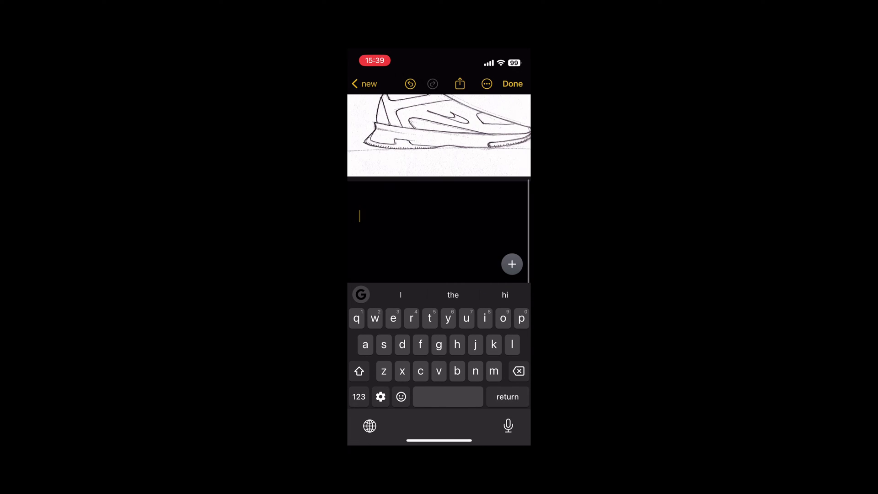
{"action": "left_click", "coordinate": [360, 216]}
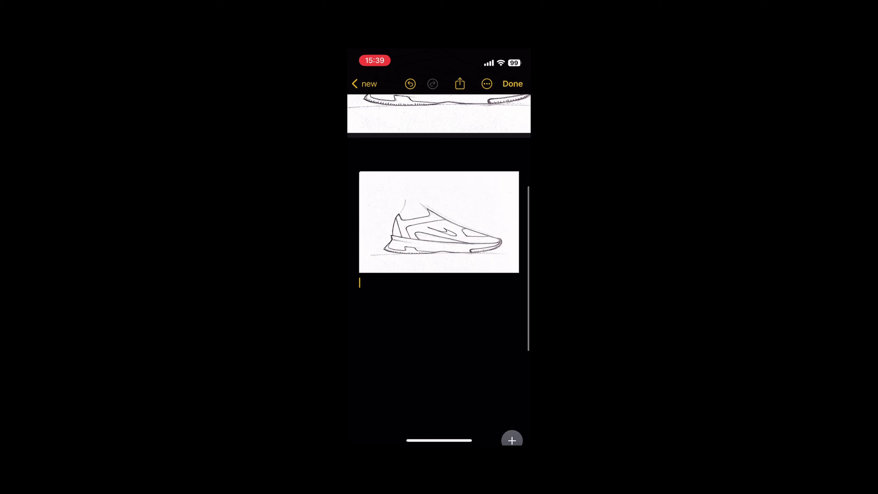
{"action": "left_click", "coordinate": [439, 221]}
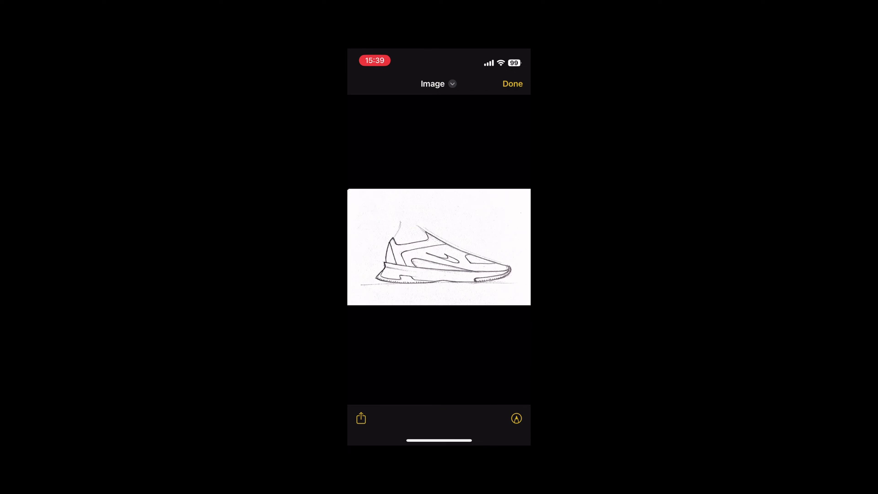
{"action": "left_click", "coordinate": [360, 418]}
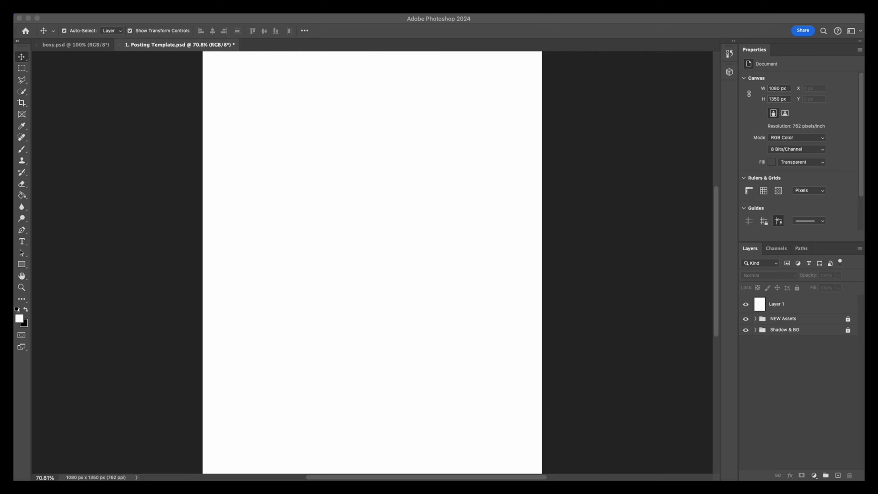
Step: Place the sketch on the template and apply Levels, moving black and white input sliders inward
{"action": "left_click_drag", "start_coordinate": [450, 465], "coordinate": [462, 254]}
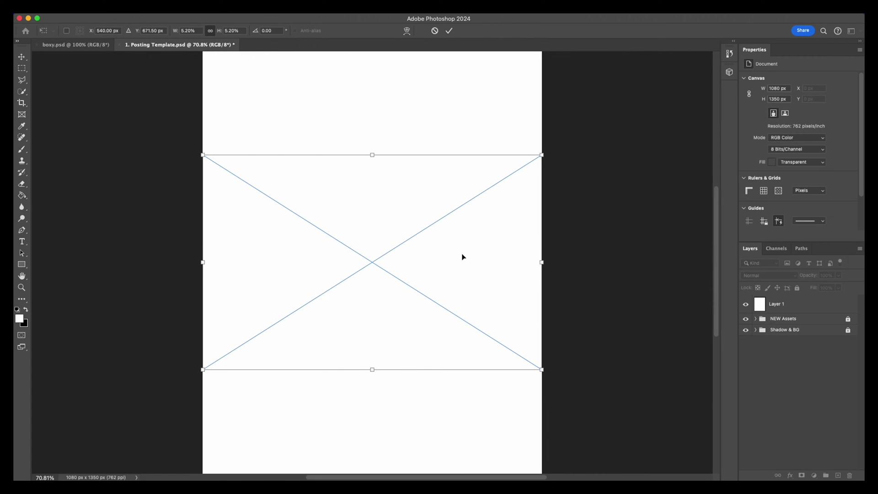
{"action": "key", "text": "Return"}
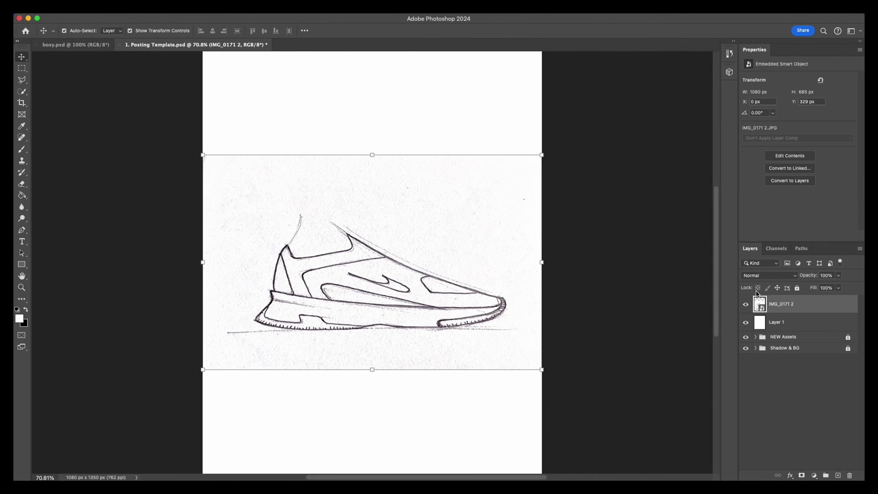
{"action": "left_click", "coordinate": [142, 13]}
{"action": "mouse_move", "coordinate": [177, 34]}
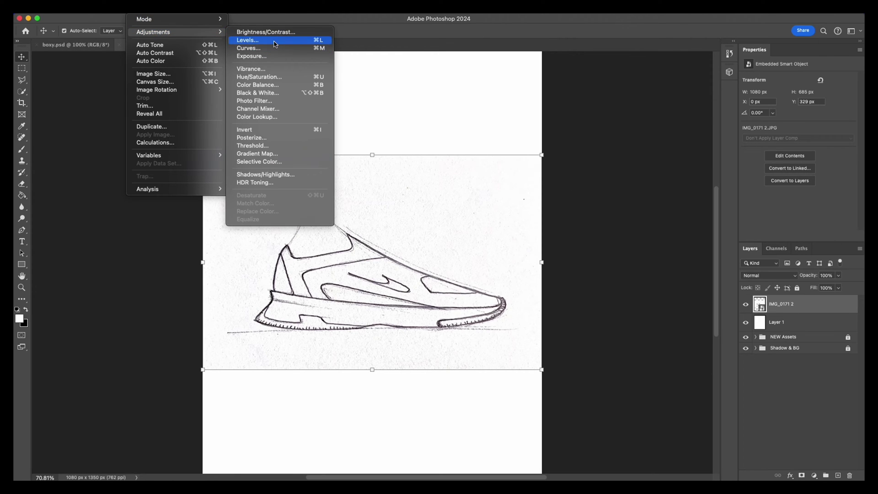
{"action": "left_click", "coordinate": [298, 40]}
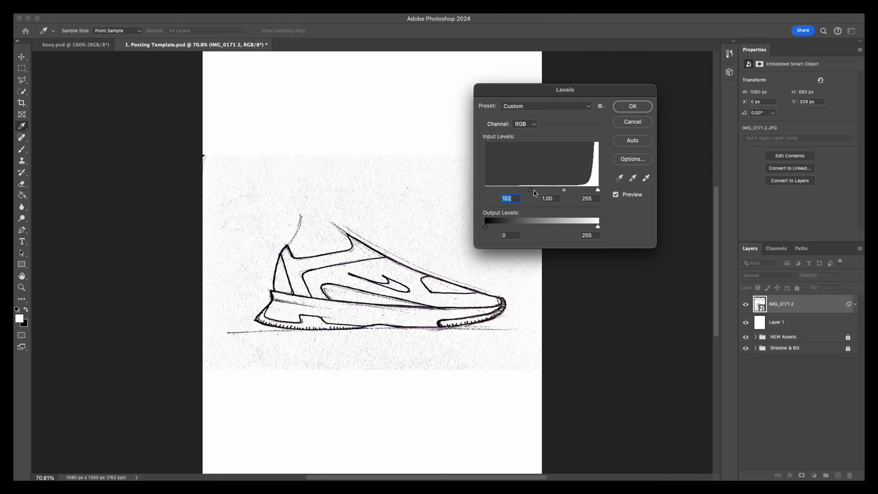
{"action": "mouse_move", "coordinate": [486, 189]}
{"action": "left_mouse_down"}
{"action": "mouse_move", "coordinate": [521, 188]}
{"action": "mouse_move", "coordinate": [463, 185]}
{"action": "mouse_move", "coordinate": [517, 186]}
{"action": "left_mouse_up"}
{"action": "mouse_move", "coordinate": [597, 189]}
{"action": "left_mouse_down"}
{"action": "mouse_move", "coordinate": [586, 193]}
{"action": "mouse_move", "coordinate": [605, 195]}
{"action": "mouse_move", "coordinate": [575, 192]}
{"action": "left_mouse_up"}
{"action": "left_click", "coordinate": [631, 108]}
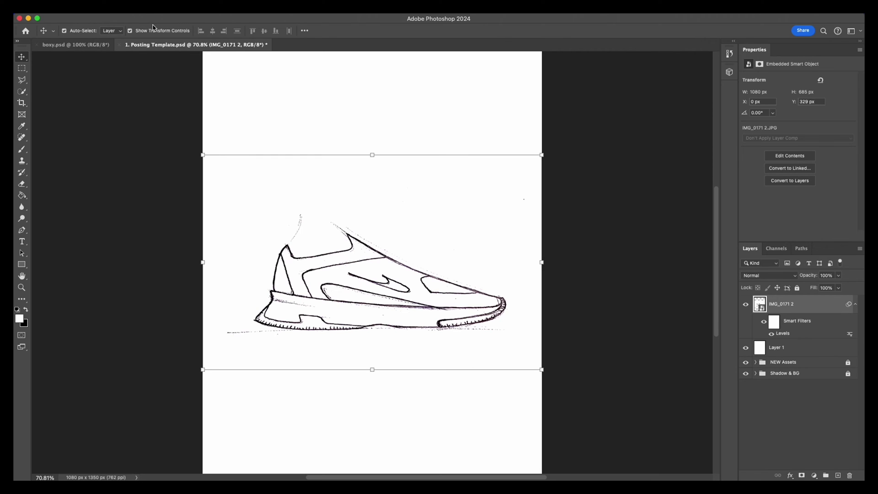
Step: Desaturate the sketch with Hue/Saturation at Saturation -100
{"action": "left_click", "coordinate": [142, 13]}
{"action": "mouse_move", "coordinate": [154, 36]}
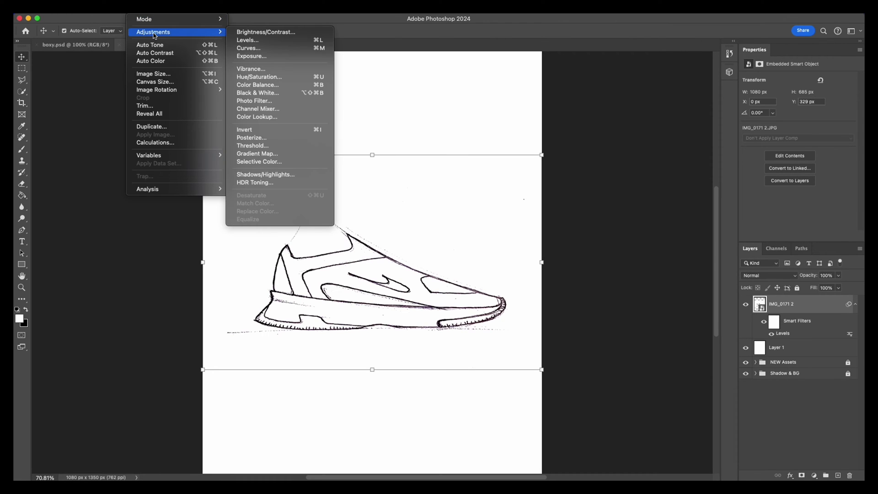
{"action": "left_click", "coordinate": [280, 78]}
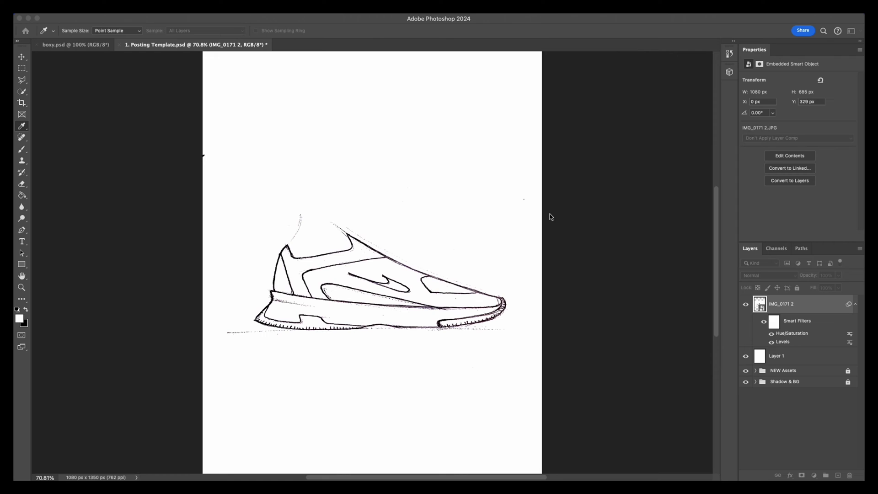
{"action": "left_click_drag", "start_coordinate": [536, 175], "coordinate": [422, 175]}
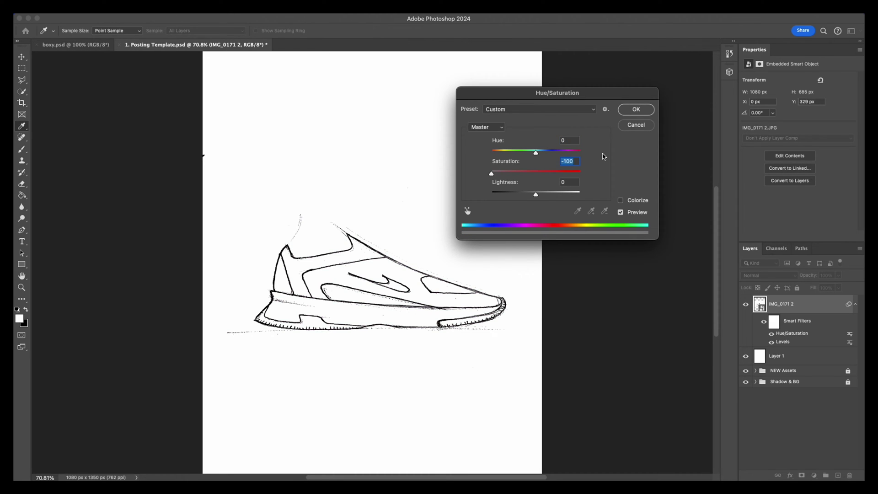
{"action": "left_click", "coordinate": [636, 109]}
{"action": "key", "text": "v"}
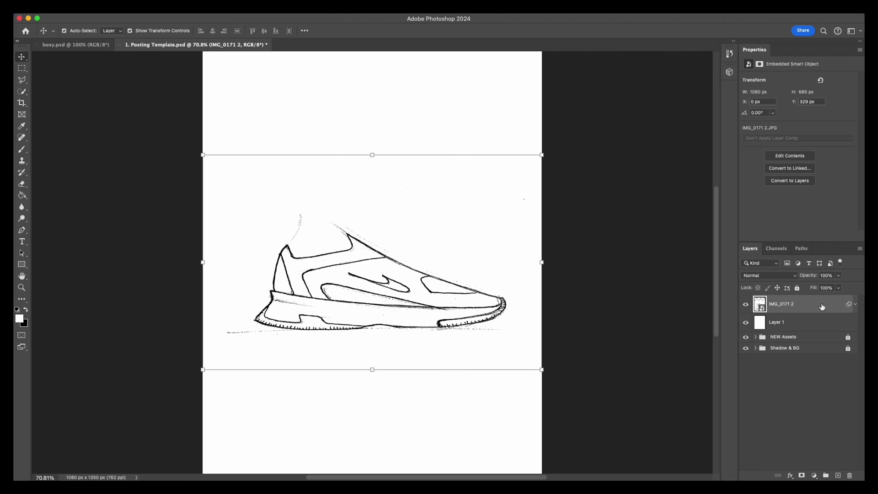
Step: Duplicate the sketch layer, hide the original, and rasterize the copy for erasing
{"action": "key", "text": "super+j"}
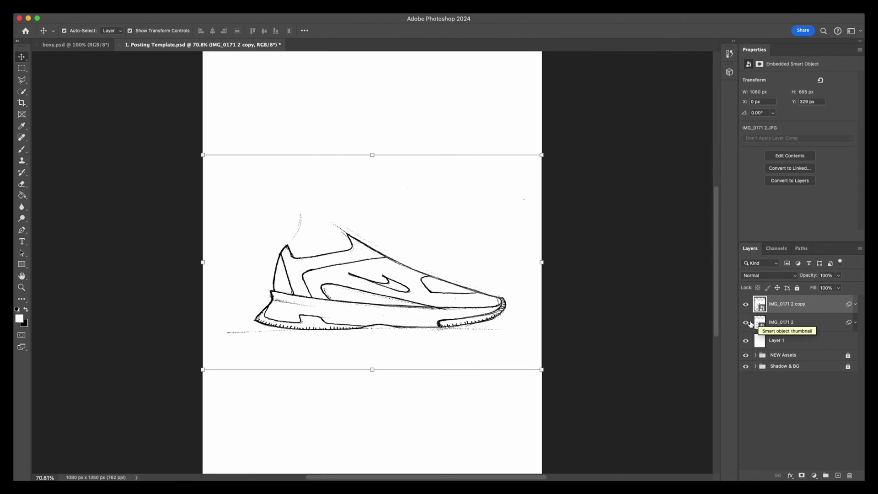
{"action": "left_click", "coordinate": [747, 323]}
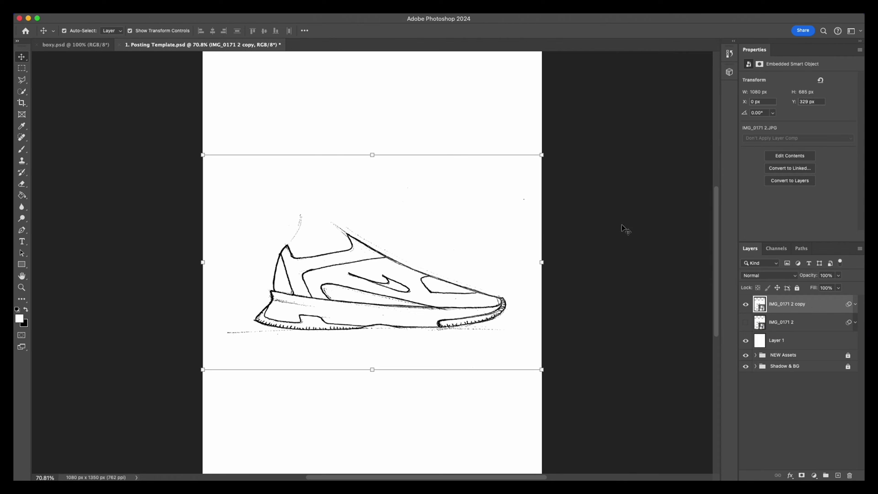
{"action": "key", "text": "e"}
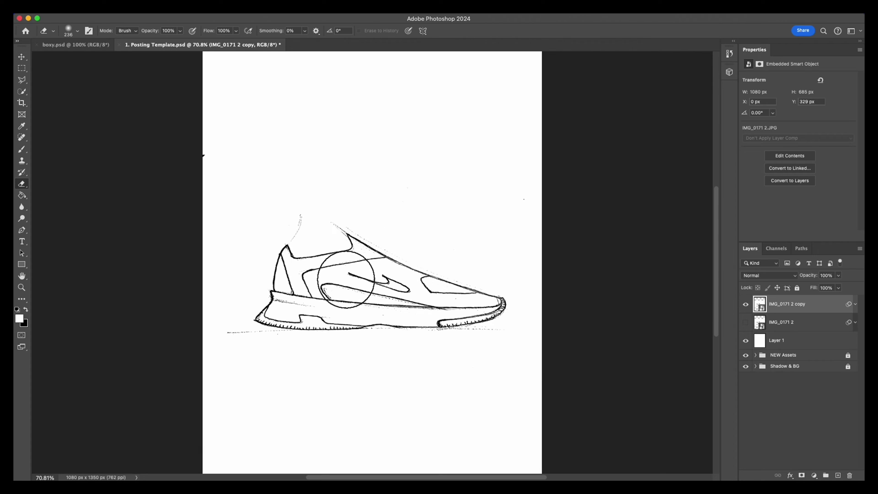
{"action": "left_click", "coordinate": [383, 283]}
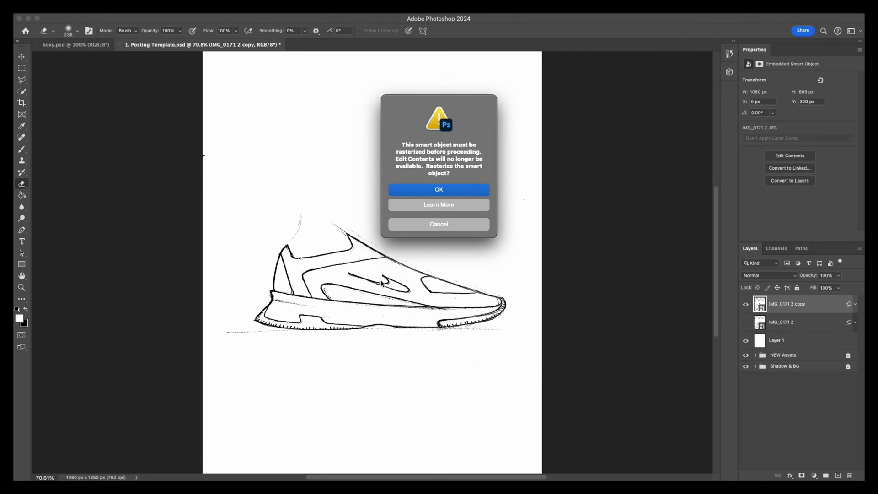
{"action": "left_click", "coordinate": [461, 189]}
Step: Start a Polygonal Lasso outline near the heel, removing the misplaced corners
{"action": "key", "text": "v"}
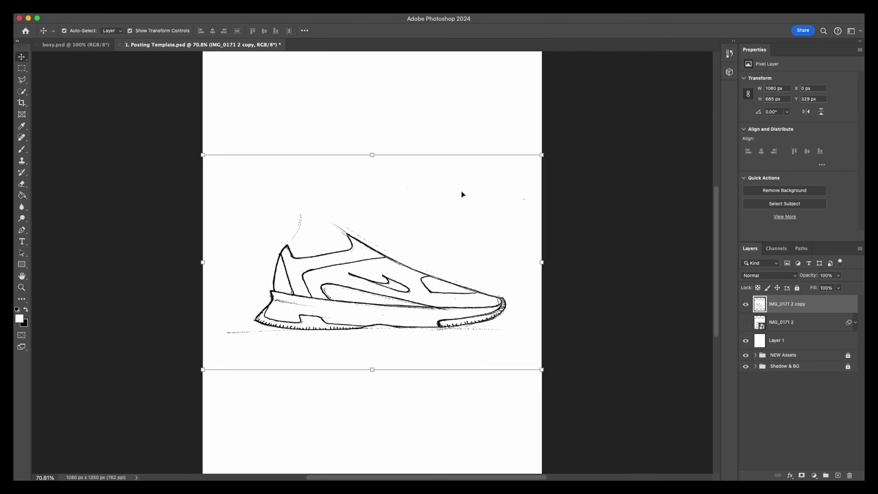
{"action": "key", "text": "l"}
{"action": "scroll", "coordinate": [298, 278], "scroll_direction": "up", "scroll_amount": 5}
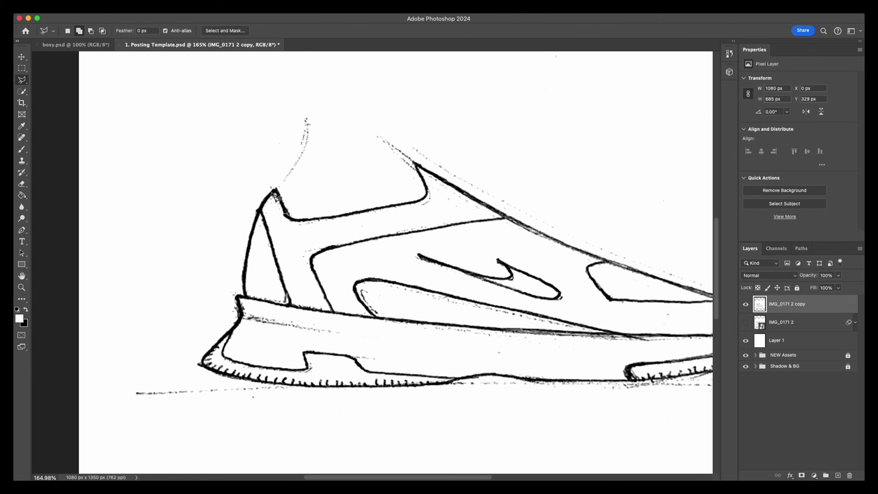
{"action": "left_click", "coordinate": [260, 175]}
{"action": "left_click", "coordinate": [304, 207]}
{"action": "left_click", "coordinate": [416, 169]}
{"action": "key", "text": "BackSpace"}
{"action": "key", "text": "BackSpace"}
Step: Trace the lasso along the collar, tip and top edge, then fit the page on screen
{"action": "left_click", "coordinate": [282, 191]}
{"action": "left_click", "coordinate": [364, 188]}
{"action": "left_click", "coordinate": [416, 176]}
{"action": "left_click", "coordinate": [413, 158]}
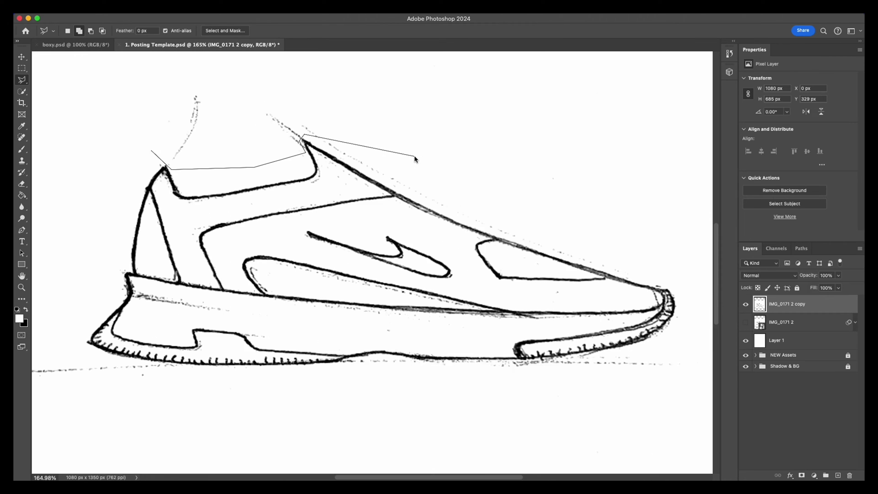
{"action": "scroll", "coordinate": [413, 158], "scroll_direction": "right", "scroll_amount": 5}
{"action": "left_click", "coordinate": [450, 217]}
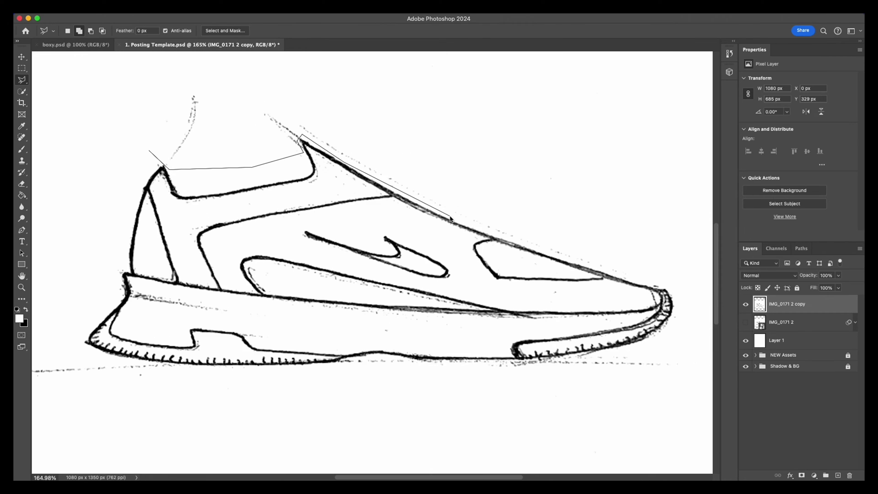
{"action": "key", "text": "super+0"}
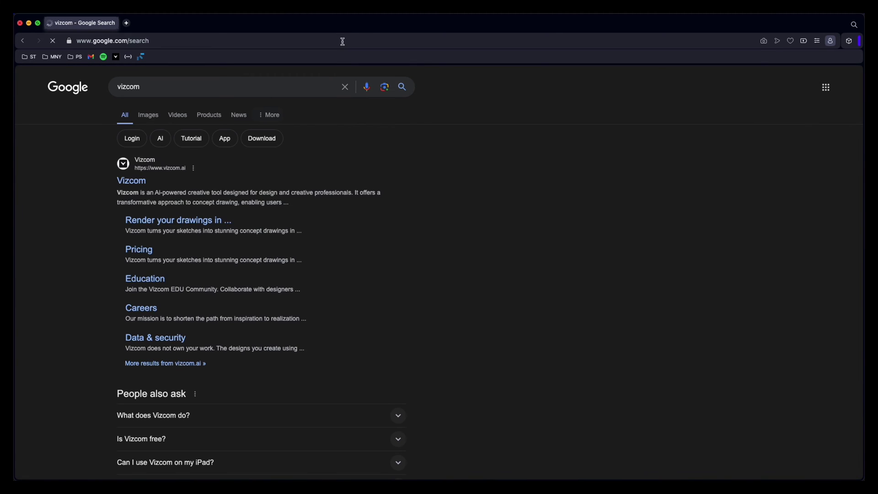
Step: Open the vizcom.ai website from the Google results
{"action": "left_click", "coordinate": [130, 183]}
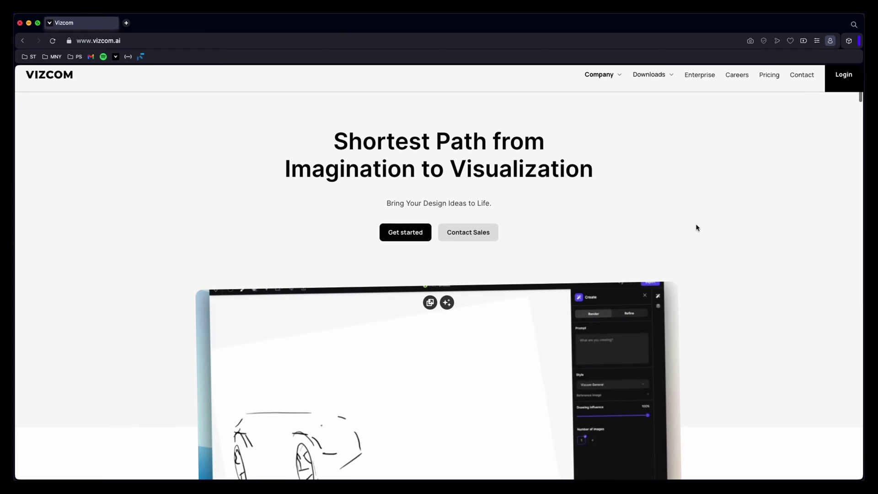
{"action": "scroll", "coordinate": [782, 255], "scroll_direction": "down", "scroll_amount": 10}
{"action": "scroll", "coordinate": [782, 254], "scroll_direction": "up", "scroll_amount": 10}
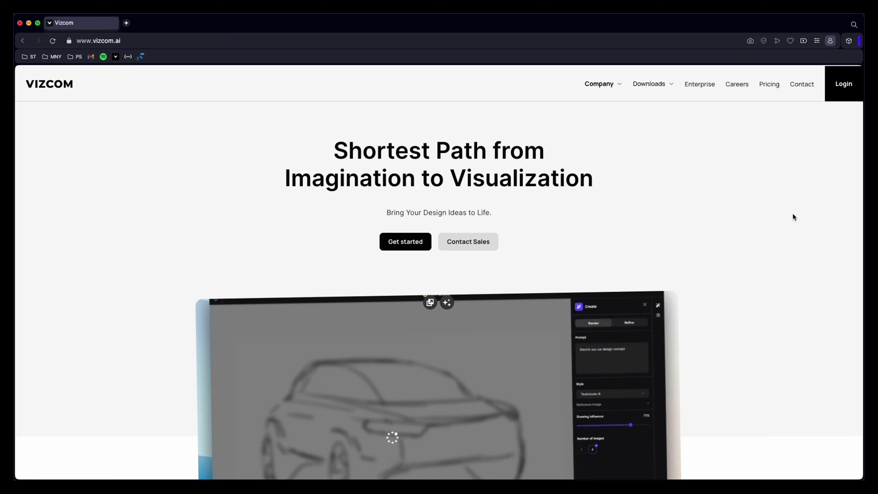
Step: Review the plans on Vizcom's pricing page, including the Starter plan
{"action": "left_click", "coordinate": [770, 84]}
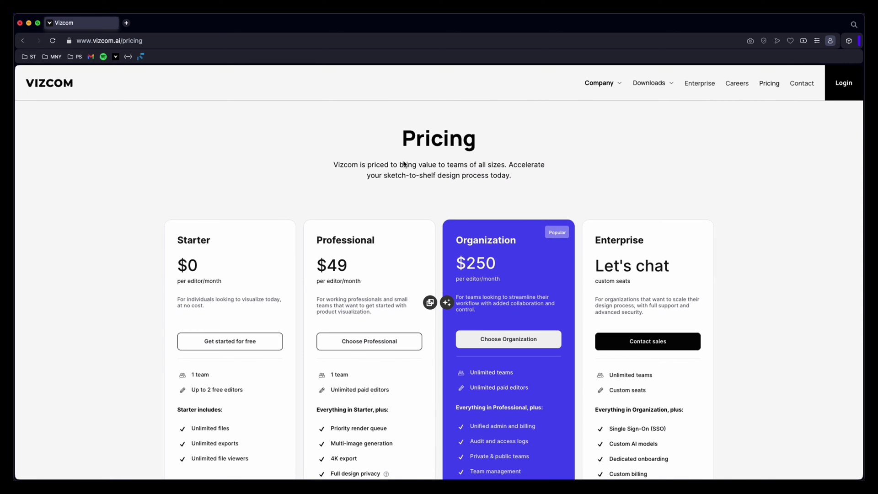
{"action": "scroll", "coordinate": [124, 230], "scroll_direction": "down", "scroll_amount": 3}
{"action": "left_click_drag", "start_coordinate": [177, 171], "coordinate": [228, 175]}
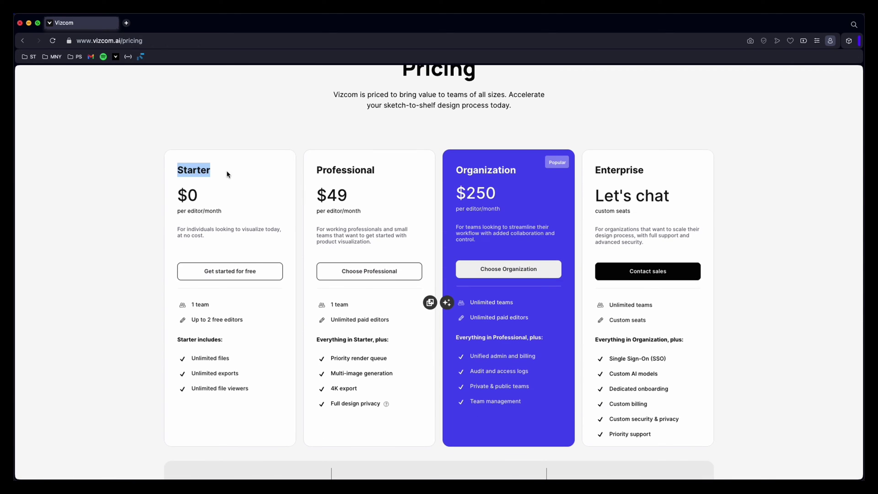
{"action": "left_click", "coordinate": [151, 211]}
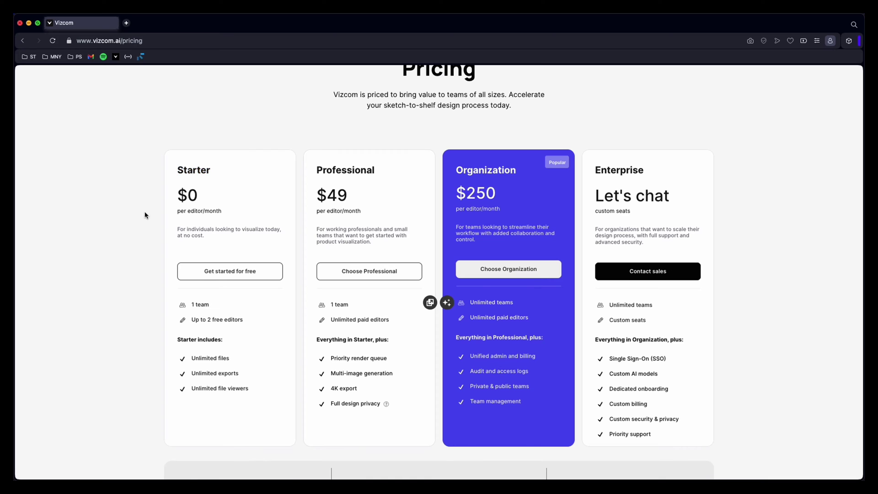
{"action": "scroll", "coordinate": [153, 246], "scroll_direction": "down", "scroll_amount": 2}
{"action": "left_click_drag", "start_coordinate": [202, 311], "coordinate": [246, 343]}
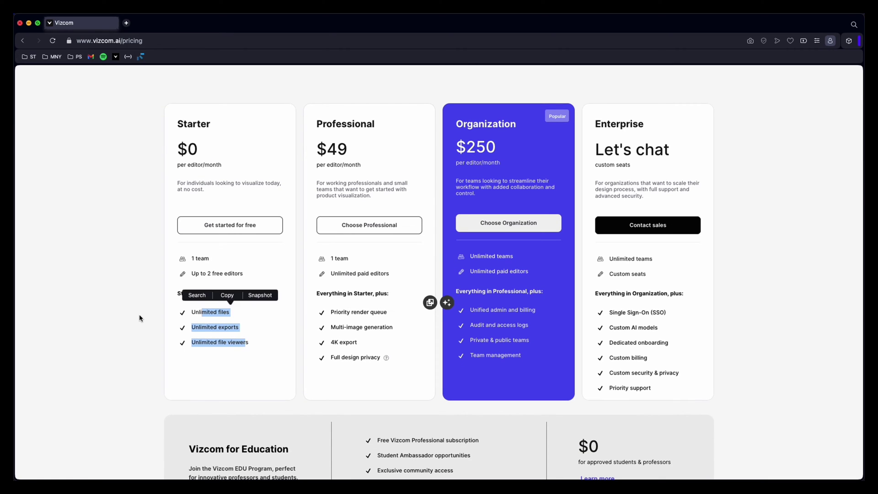
{"action": "left_click", "coordinate": [140, 318]}
{"action": "scroll", "coordinate": [136, 227], "scroll_direction": "up", "scroll_amount": 1}
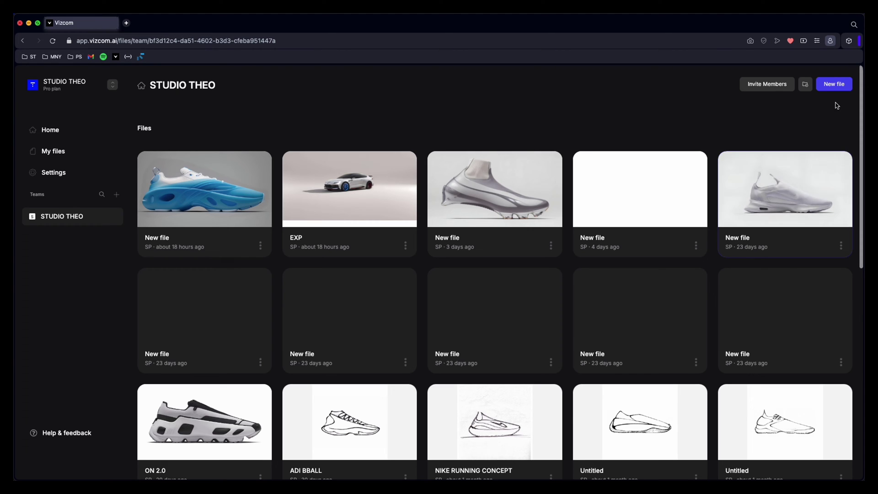
Step: Create a new file using the Landscape canvas size
{"action": "left_click", "coordinate": [834, 83]}
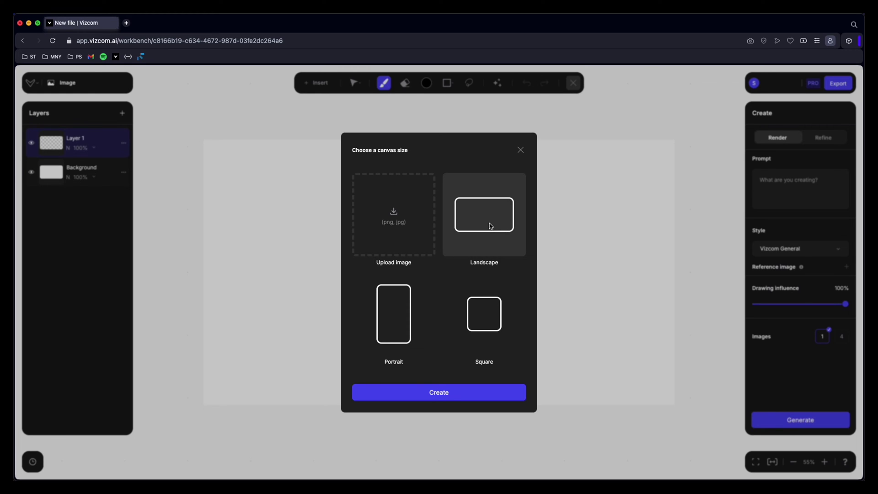
{"action": "left_click", "coordinate": [464, 393]}
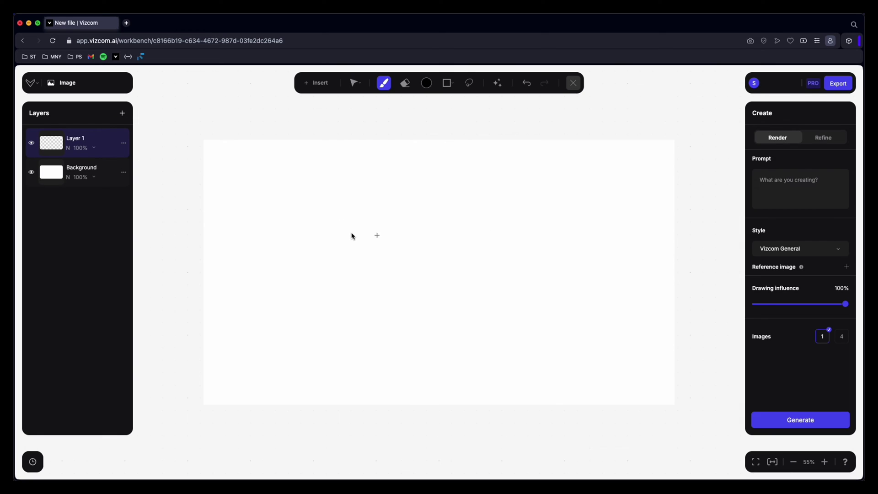
{"action": "mouse_move", "coordinate": [412, 184]}
{"action": "left_mouse_down"}
{"action": "mouse_move", "coordinate": [519, 222]}
{"action": "mouse_move", "coordinate": [444, 366]}
{"action": "mouse_move", "coordinate": [439, 203]}
{"action": "mouse_move", "coordinate": [358, 211]}
{"action": "mouse_move", "coordinate": [577, 274]}
{"action": "mouse_move", "coordinate": [593, 219]}
{"action": "mouse_move", "coordinate": [498, 349]}
{"action": "mouse_move", "coordinate": [529, 234]}
{"action": "mouse_move", "coordinate": [474, 259]}
{"action": "left_mouse_up"}
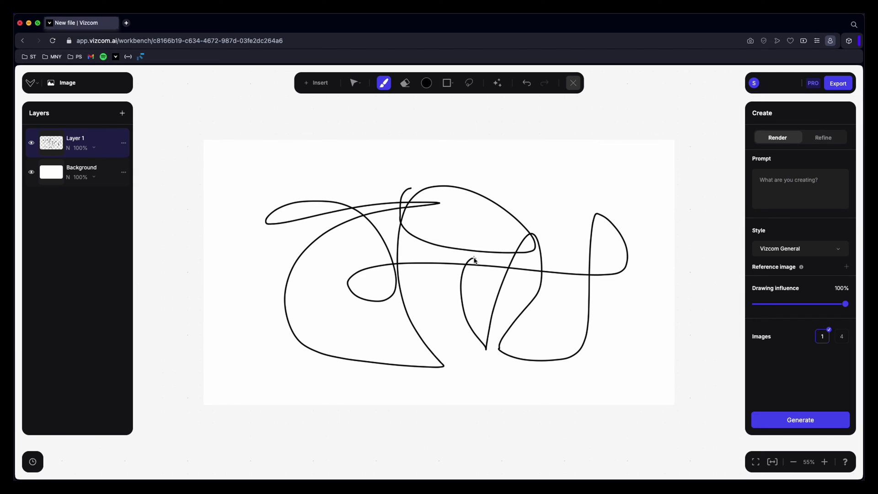
{"action": "key", "text": "ctrl+z"}
{"action": "key", "text": "v"}
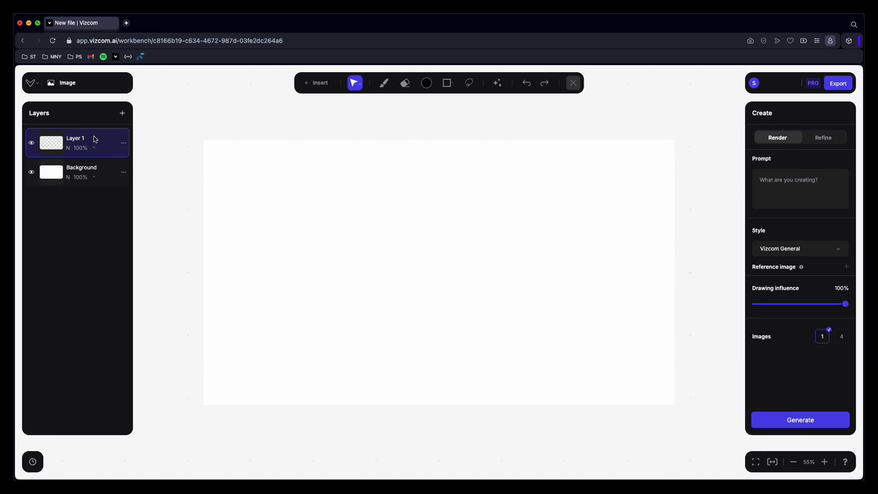
Step: Switch to Photoshop and capture a screenshot region around the shoe sketch
{"action": "left_click", "coordinate": [358, 84]}
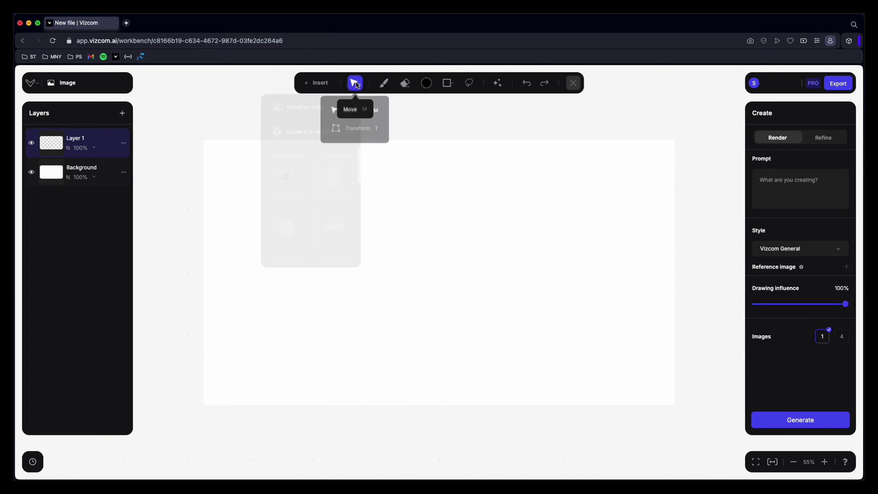
{"action": "left_click", "coordinate": [359, 84]}
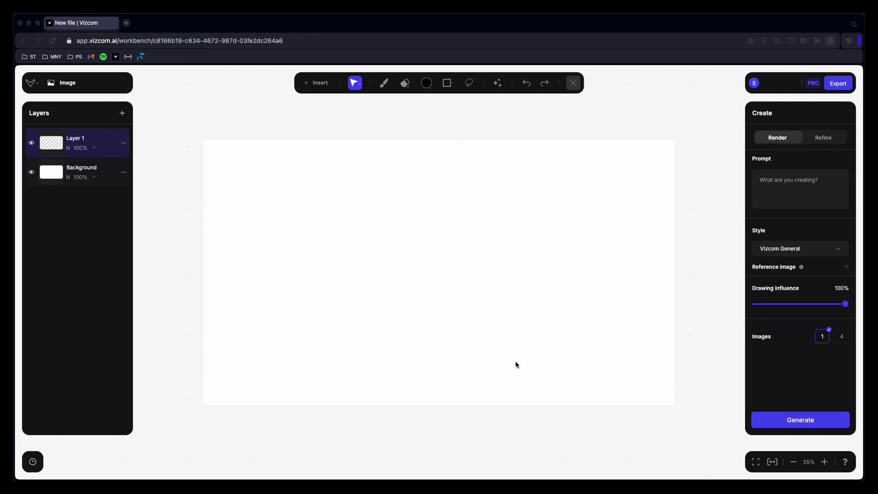
{"action": "left_click", "coordinate": [492, 241]}
{"action": "key", "text": "super+Tab"}
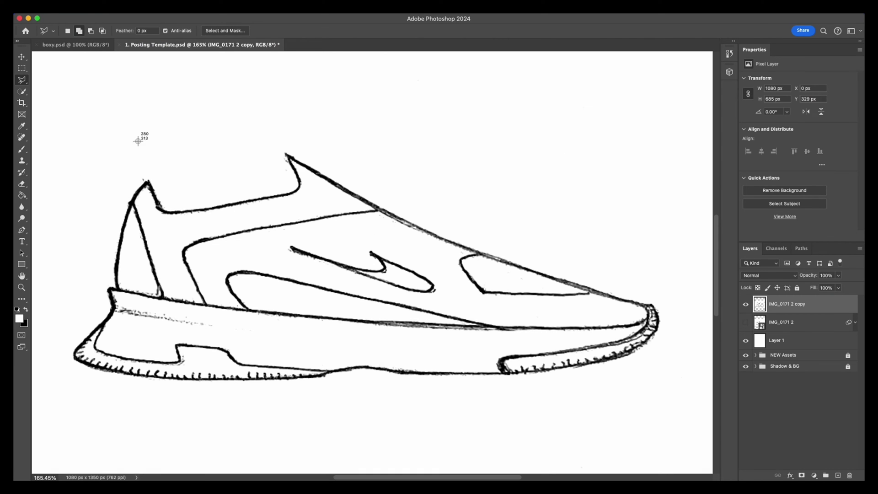
{"action": "mouse_move", "coordinate": [50, 119]}
{"action": "left_mouse_down"}
{"action": "mouse_move", "coordinate": [457, 354]}
{"action": "mouse_move", "coordinate": [631, 400]}
{"action": "left_mouse_up"}
Step: Drop the sketch screenshot onto the canvas as a layer and paste the sideview prompt template
{"action": "key", "text": "super+Tab"}
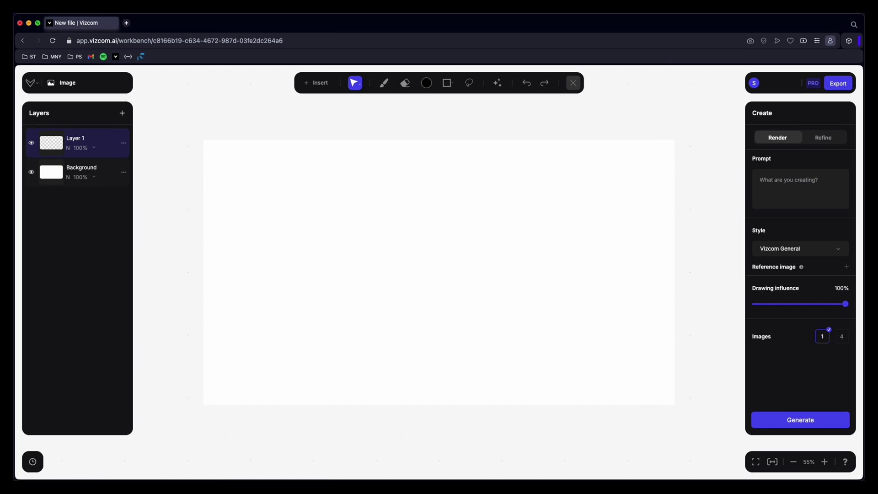
{"action": "left_click_drag", "start_coordinate": [475, 351], "coordinate": [454, 291]}
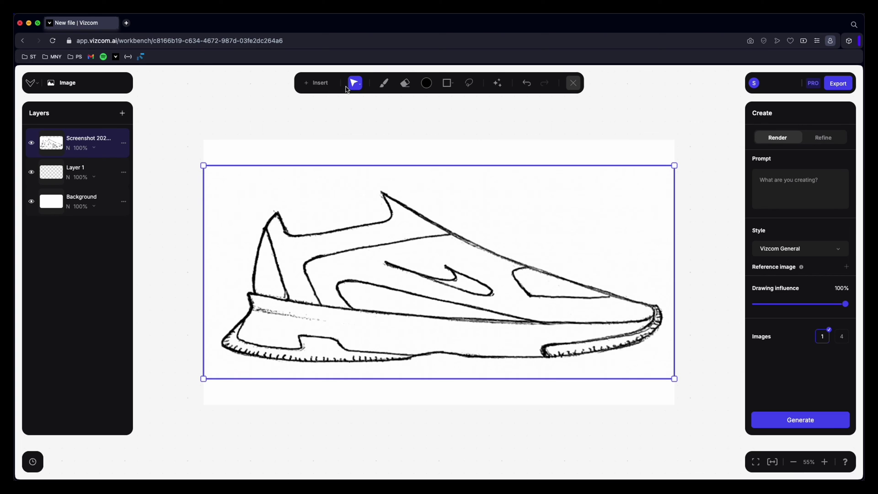
{"action": "left_click", "coordinate": [786, 179]}
{"action": "key", "text": "super+Tab"}
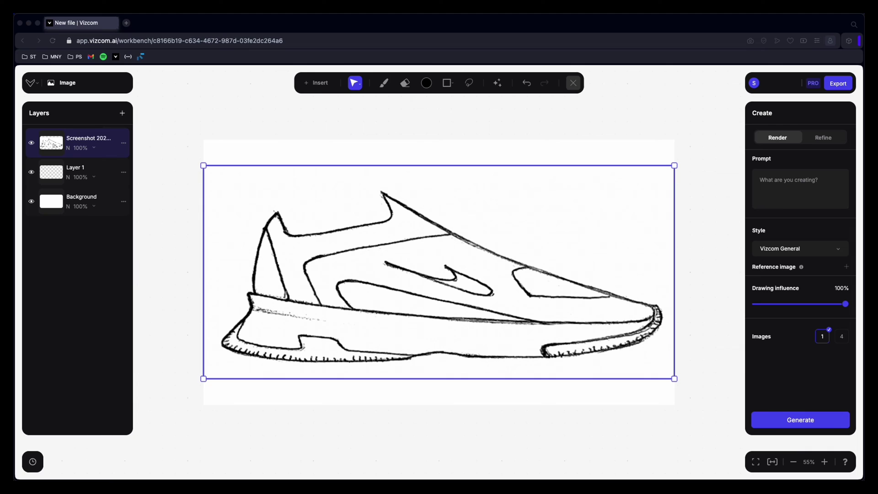
{"action": "left_click", "coordinate": [780, 192]}
{"action": "key", "text": "super+v"}
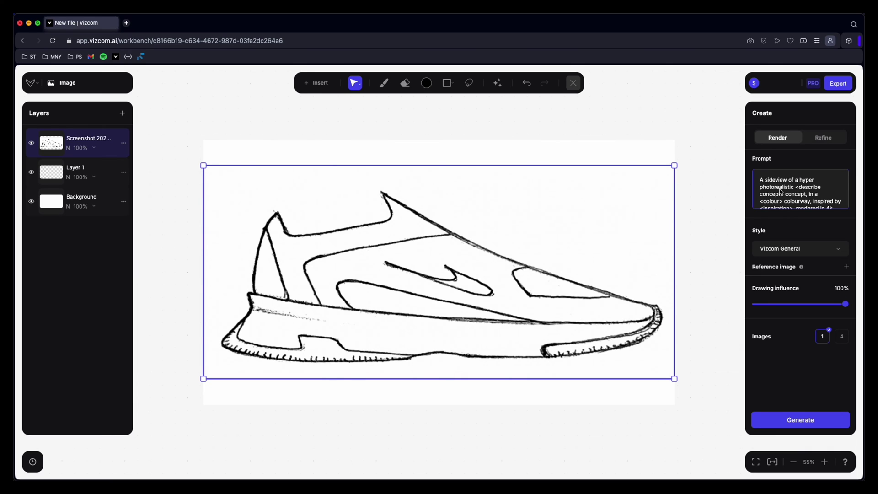
{"action": "scroll", "coordinate": [780, 192], "scroll_direction": "down", "scroll_amount": 2}
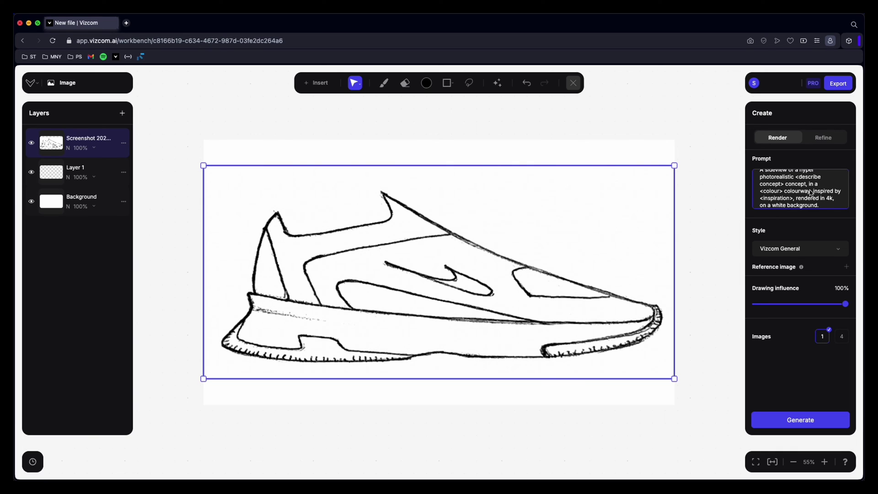
{"action": "scroll", "coordinate": [810, 192], "scroll_direction": "down", "scroll_amount": 1}
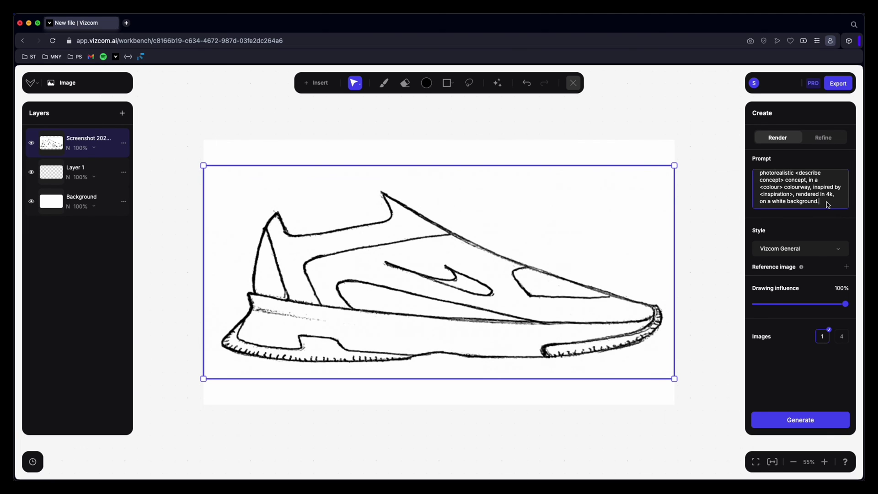
Step: Replace the prompt placeholders with 'nike running sneaker' and 'light blue'
{"action": "scroll", "coordinate": [801, 187], "scroll_direction": "up", "scroll_amount": 1}
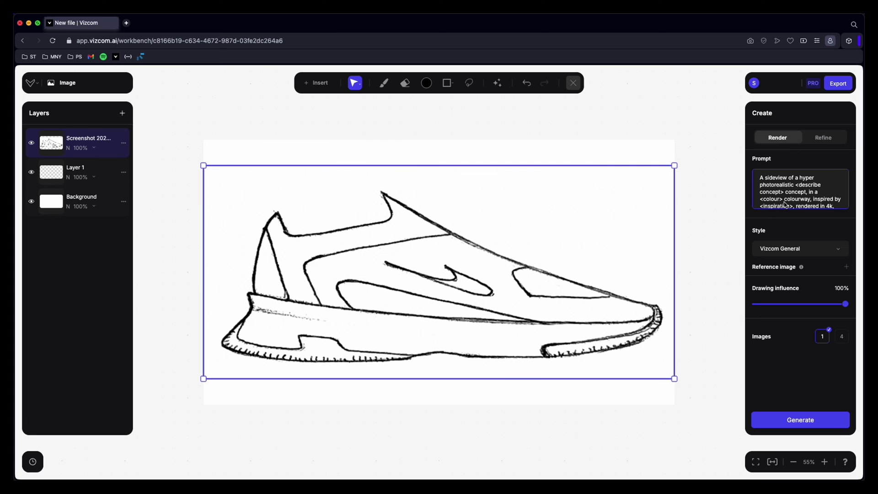
{"action": "left_click_drag", "start_coordinate": [783, 192], "coordinate": [796, 188]}
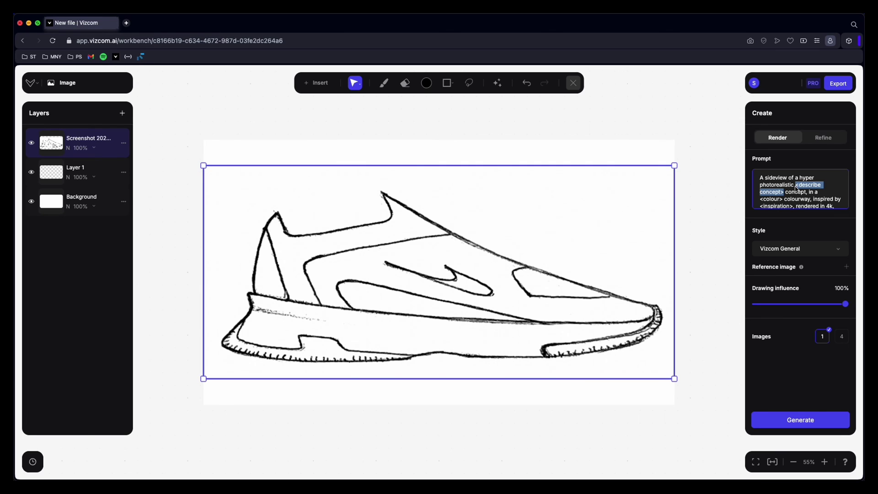
{"action": "type", "text": "nike running "}
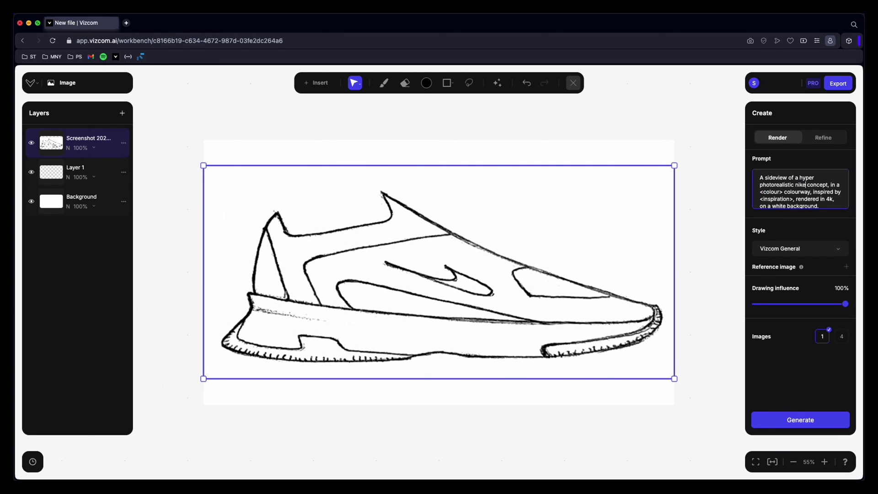
{"action": "type", "text": "sneaker"}
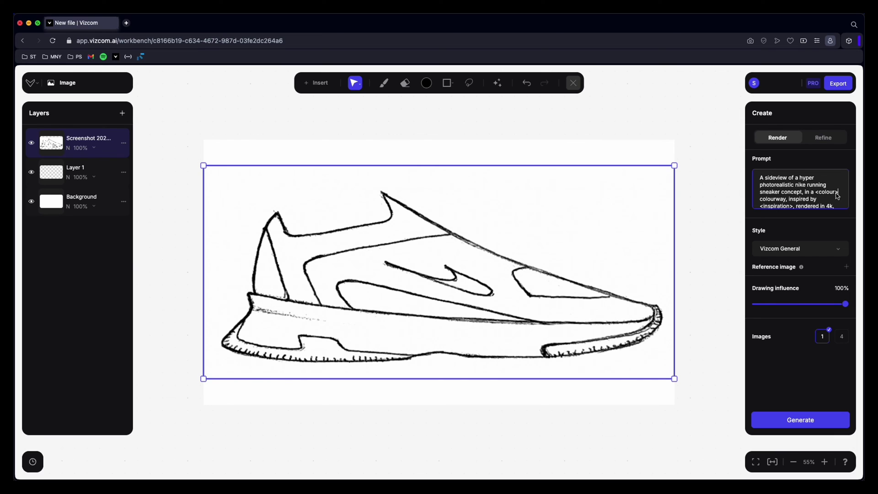
{"action": "left_click_drag", "start_coordinate": [839, 192], "coordinate": [816, 192]}
{"action": "key", "text": "BackSpace"}
{"action": "type", "text": "light blue"}
Step: Add 'aerodynamic cars, smooth sculpted surfaces, laceless knitted upper, foam sole' to the prompt
{"action": "scroll", "coordinate": [785, 203], "scroll_direction": "down", "scroll_amount": 1}
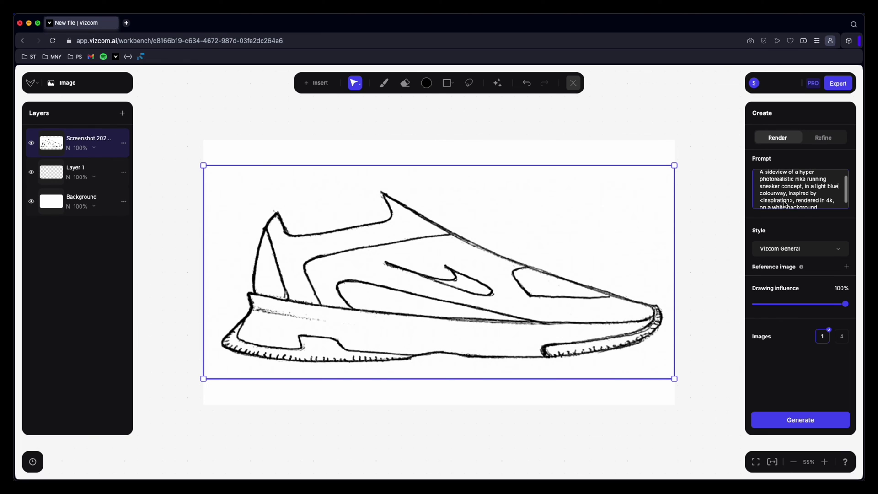
{"action": "left_click_drag", "start_coordinate": [795, 201], "coordinate": [759, 201]}
{"action": "type", "text": "aero"}
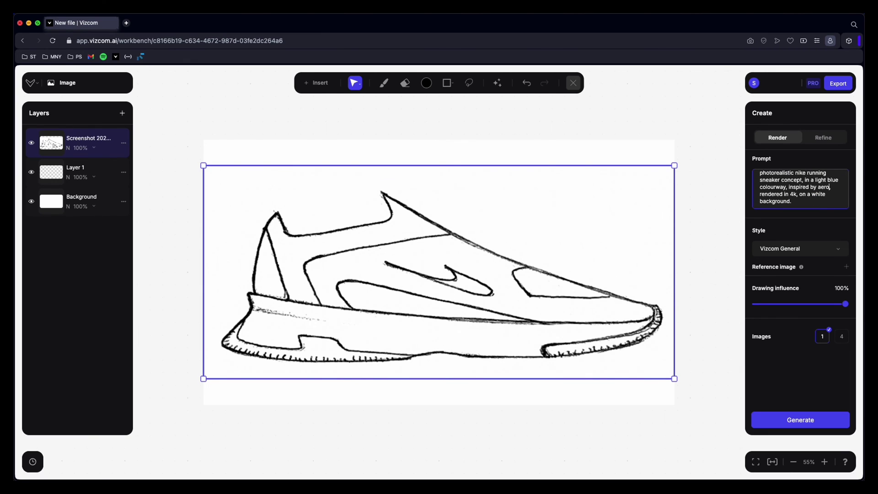
{"action": "type", "text": "dynam"}
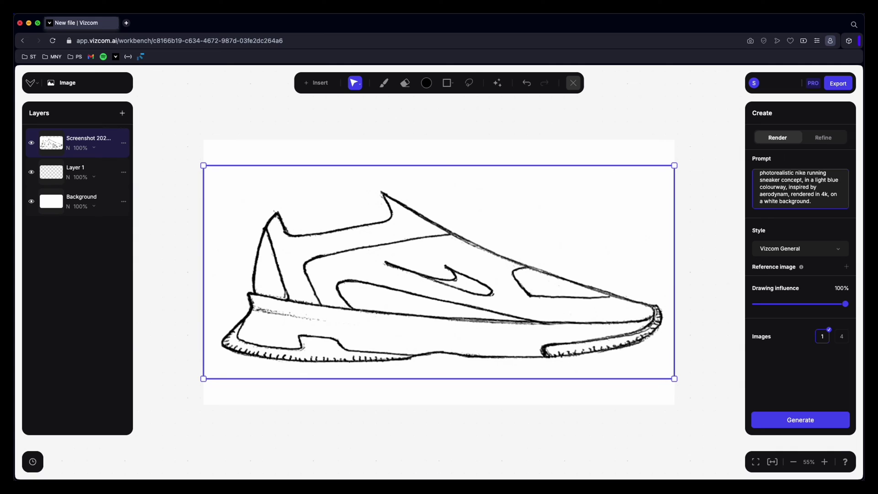
{"action": "type", "text": "ic cars"}
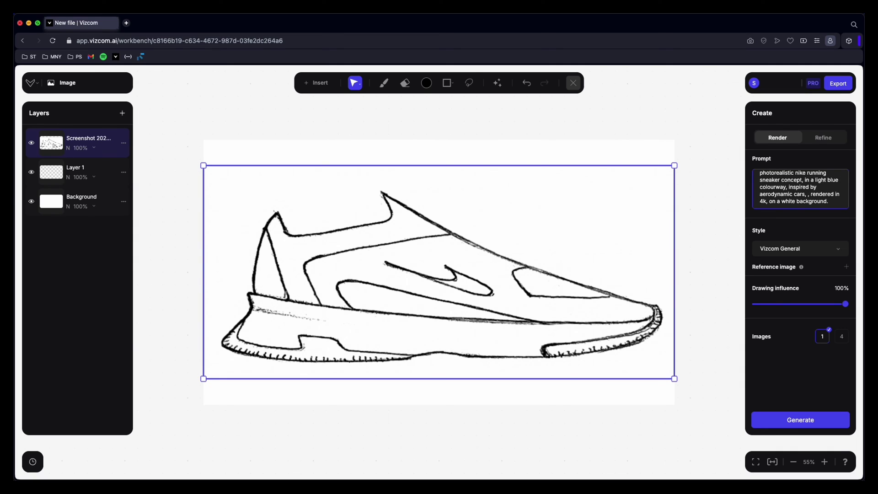
{"action": "type", "text": ", smooth"}
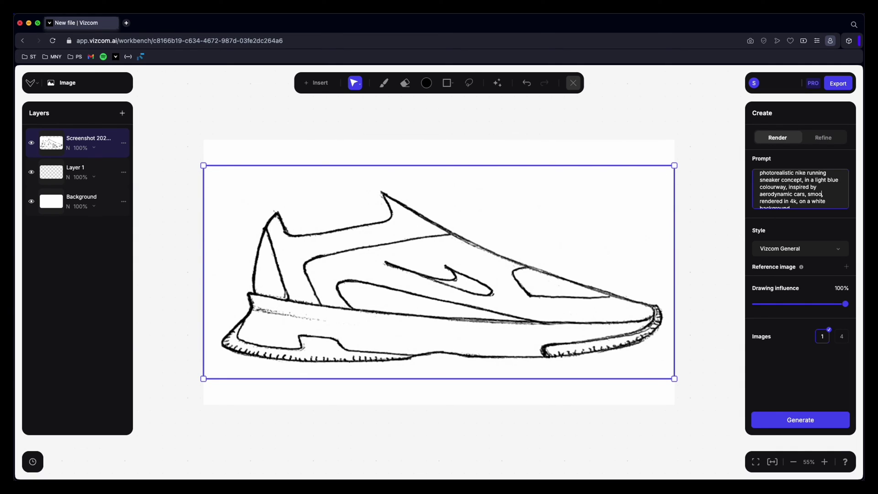
{"action": "type", "text": " sculpted surfaces"}
{"action": "type", "text": "laceless knit,"}
{"action": "key", "text": "BackSpace"}
{"action": "key", "text": "BackSpace"}
{"action": "type", "text": "ted upper, "}
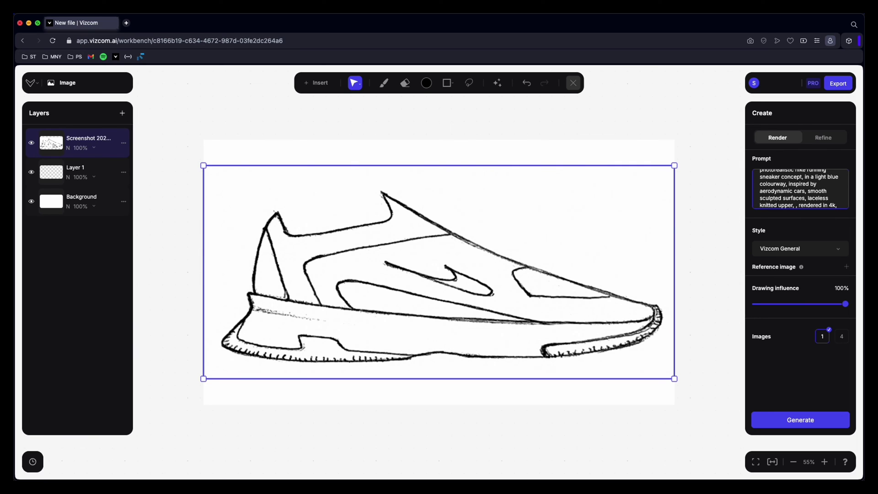
{"action": "type", "text": "foam sole"}
{"action": "scroll", "coordinate": [810, 189], "scroll_direction": "down", "scroll_amount": 2}
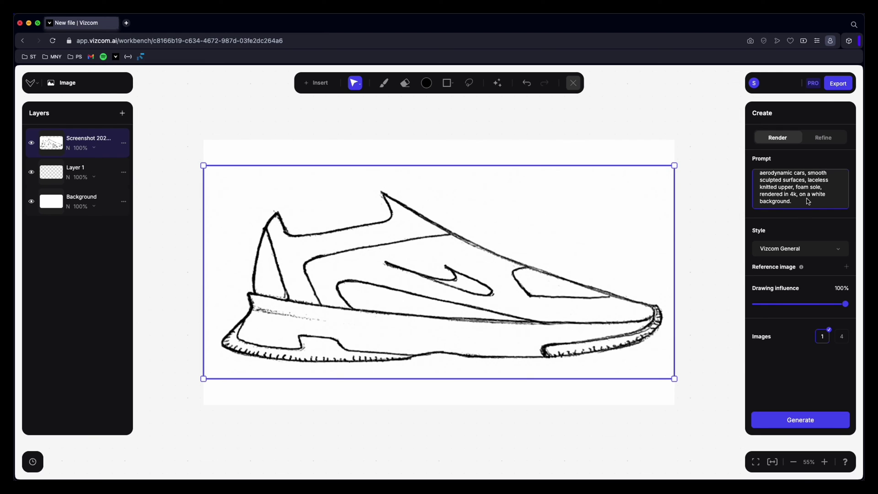
Step: Keep the Vizcom General style, set Drawing influence to 85% and Images to 4
{"action": "left_click", "coordinate": [816, 251]}
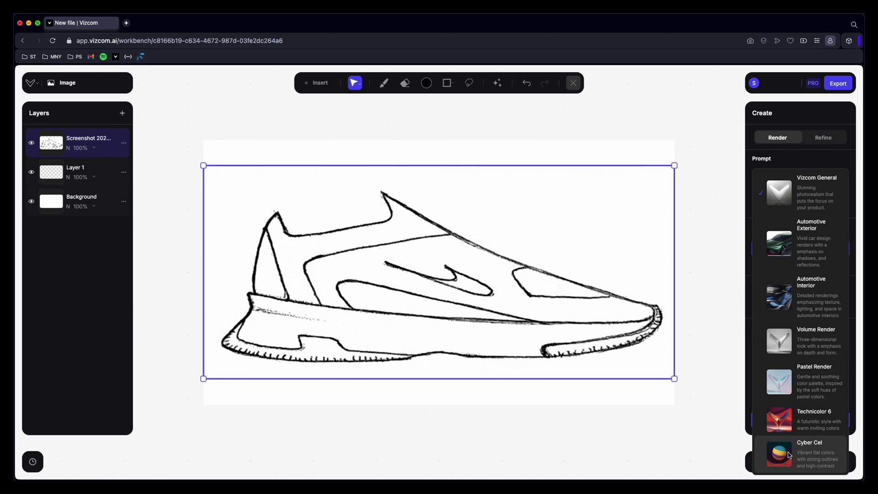
{"action": "key", "text": "Escape"}
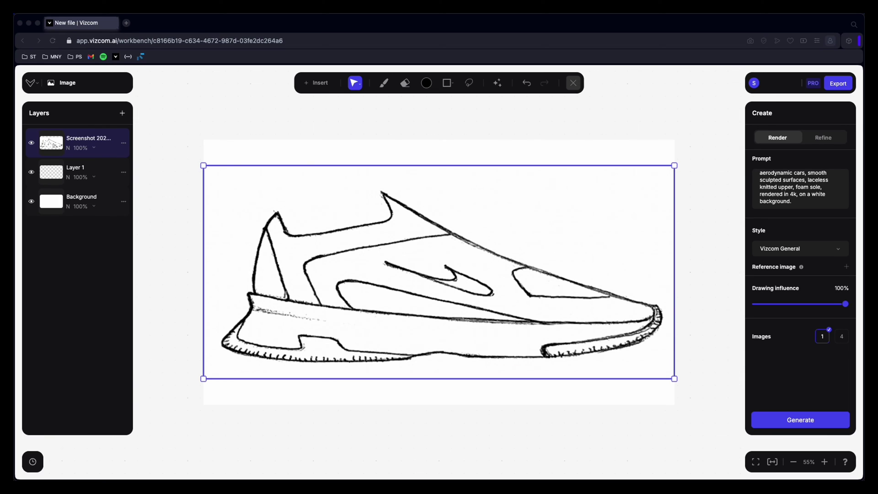
{"action": "left_click", "coordinate": [833, 304]}
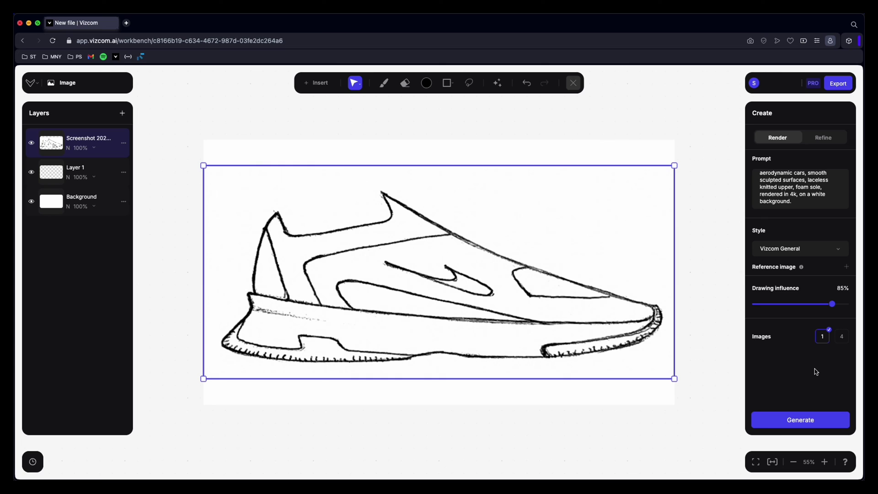
{"action": "left_click", "coordinate": [842, 336]}
Step: Generate four shoe renders and compare each against the original sketch, settling on the white and light-blue one
{"action": "left_click", "coordinate": [830, 421]}
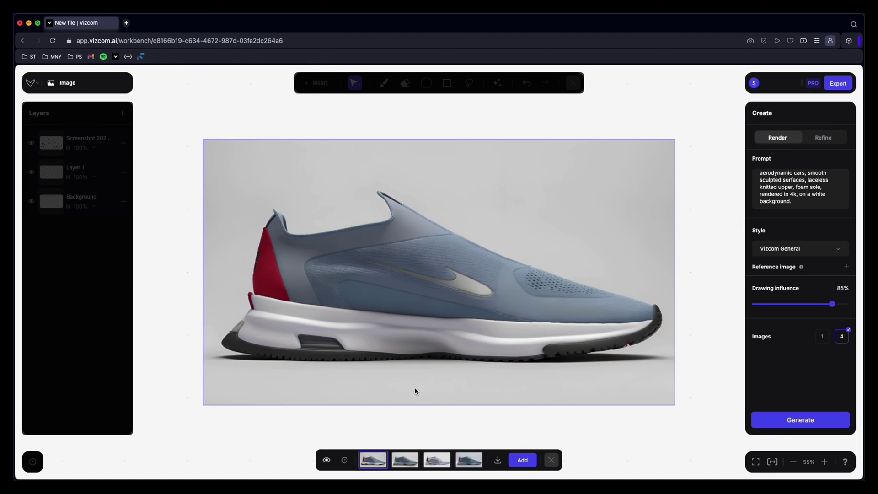
{"action": "left_click", "coordinate": [402, 464]}
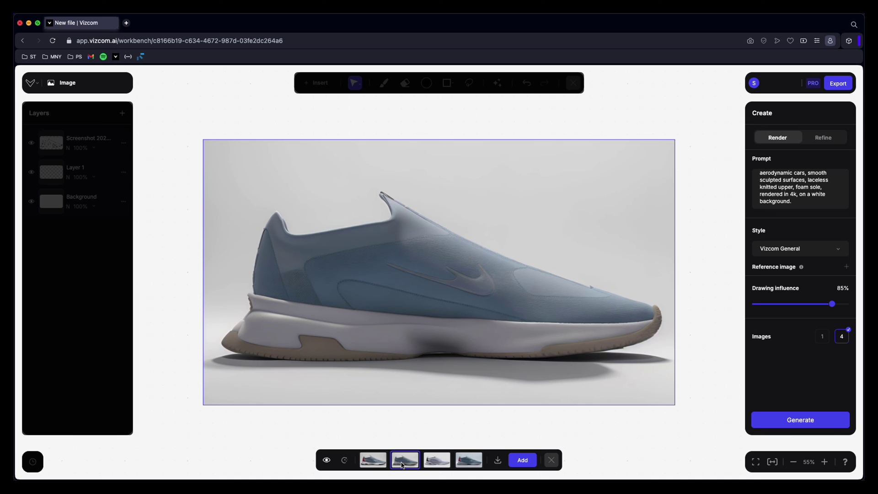
{"action": "left_click", "coordinate": [434, 463]}
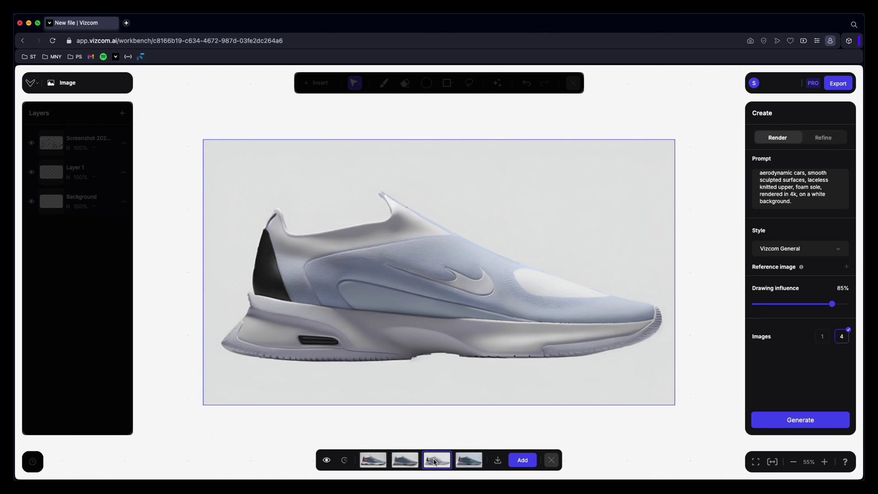
{"action": "left_click", "coordinate": [464, 462]}
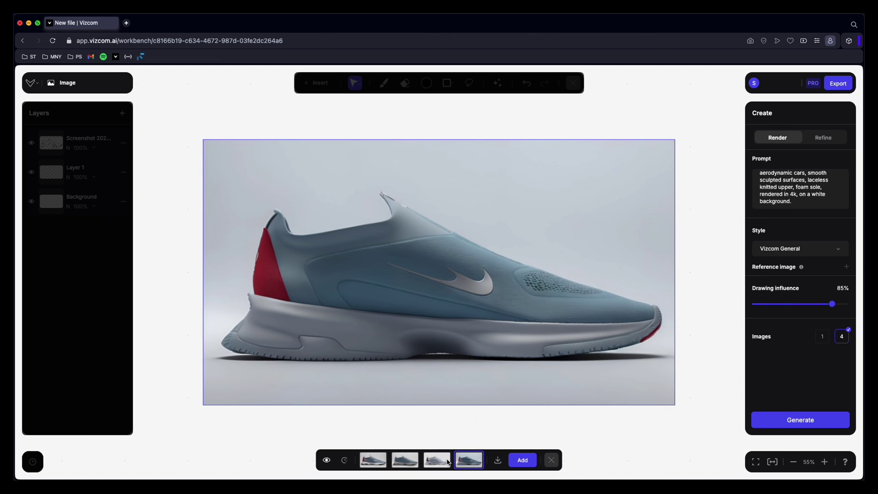
{"action": "left_click", "coordinate": [441, 461]}
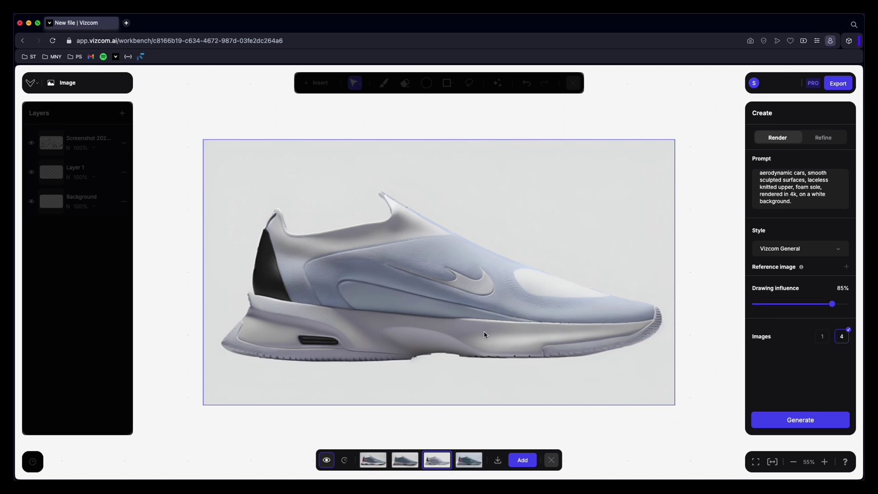
{"action": "left_click", "coordinate": [326, 460]}
{"action": "left_click", "coordinate": [327, 461]}
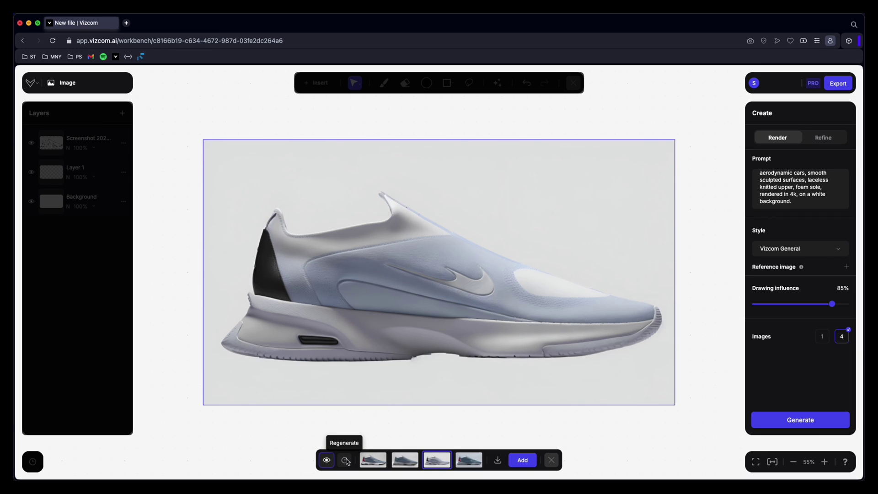
Step: Save the white and light-blue render as a layer and regenerate with drawing influence at 75%
{"action": "left_click", "coordinate": [522, 460]}
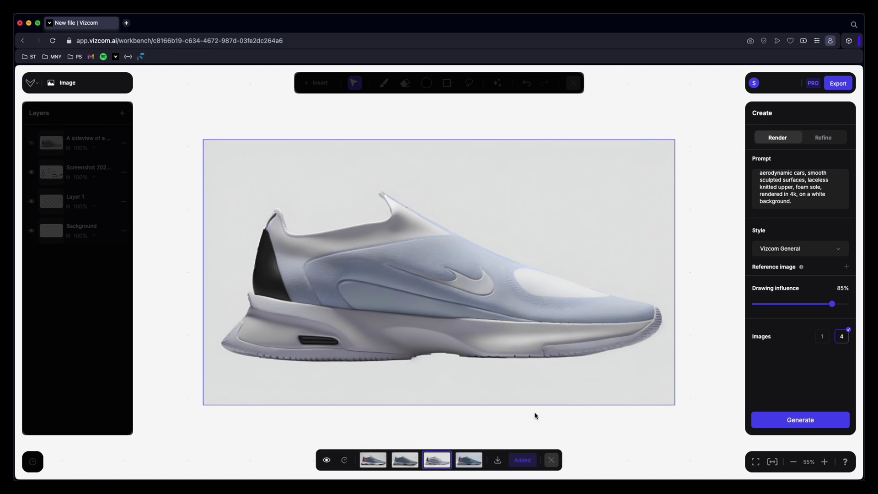
{"action": "left_click", "coordinate": [346, 460]}
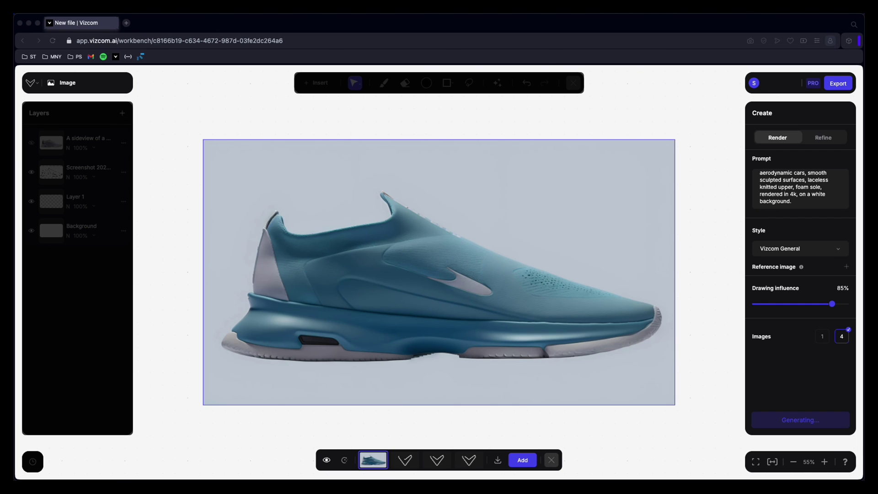
{"action": "left_click", "coordinate": [404, 459]}
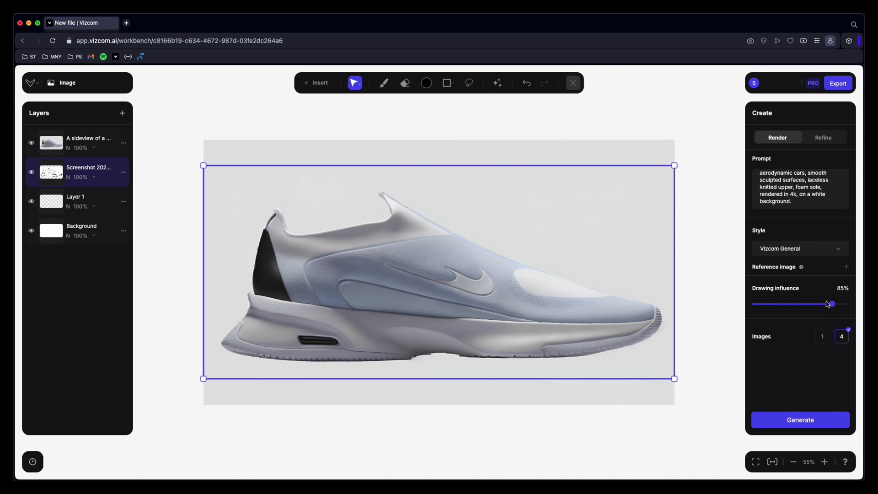
{"action": "left_click_drag", "start_coordinate": [831, 304], "coordinate": [823, 304]}
{"action": "left_click", "coordinate": [826, 425]}
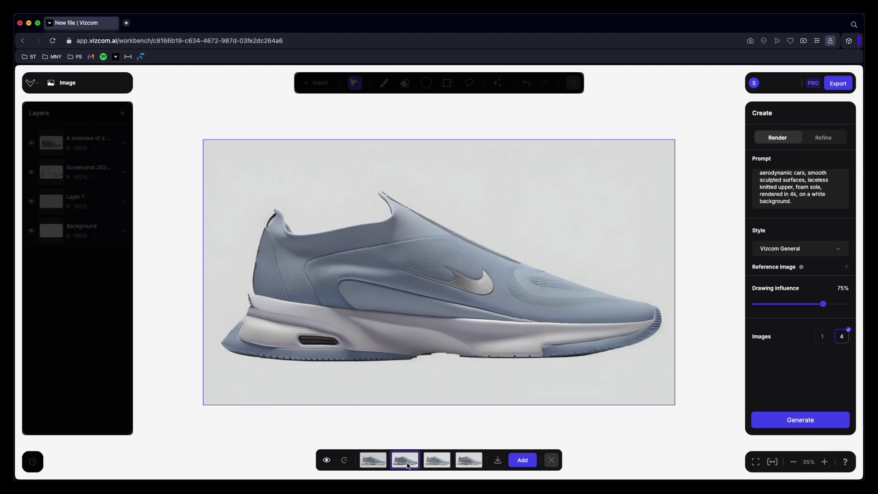
Step: Add more of the new light-blue renders as layers, regenerating fresh batches between picks
{"action": "left_click", "coordinate": [405, 459]}
{"action": "left_click", "coordinate": [522, 460]}
{"action": "key", "text": "super+Return"}
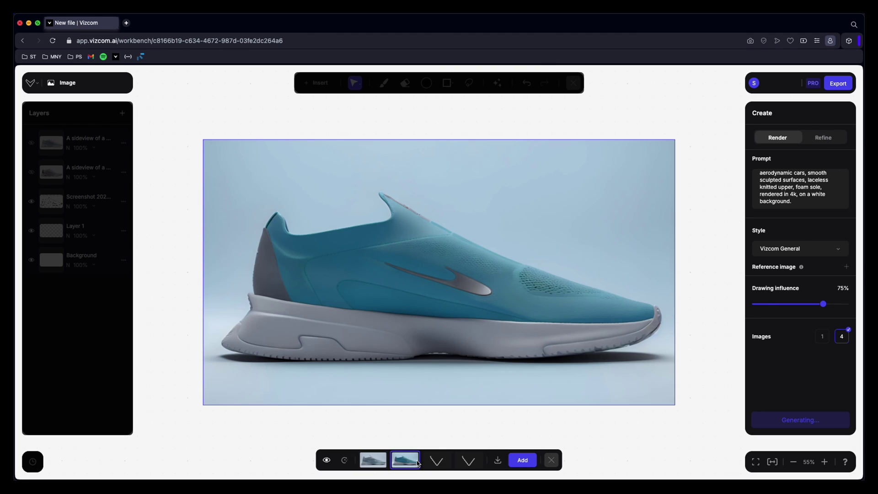
{"action": "left_click", "coordinate": [465, 461]}
{"action": "key", "text": "super+Return"}
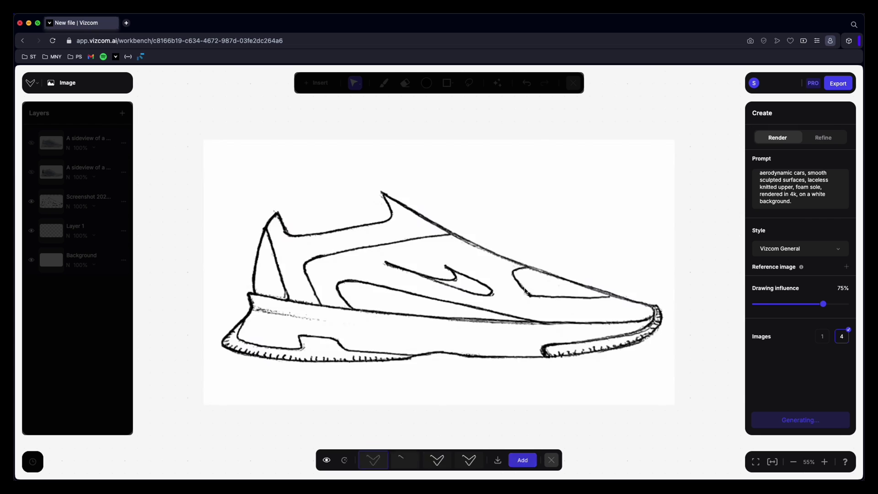
{"action": "left_click", "coordinate": [522, 459]}
{"action": "key", "text": "super+Return"}
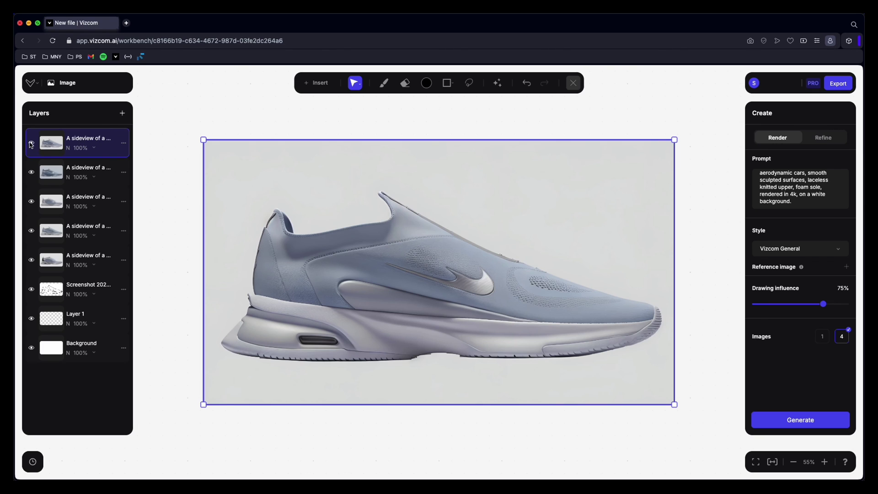
Step: Hide the top four 'A sideview of a...' render layers
{"action": "left_click", "coordinate": [31, 144]}
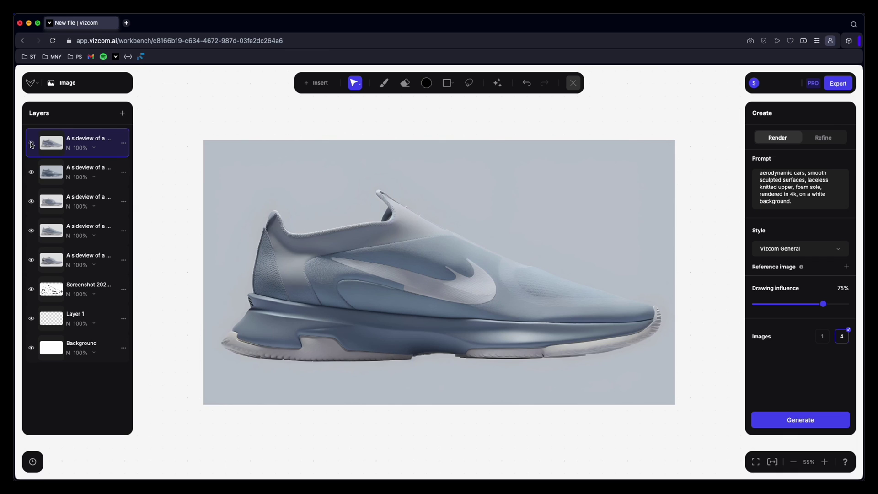
{"action": "left_click", "coordinate": [31, 173]}
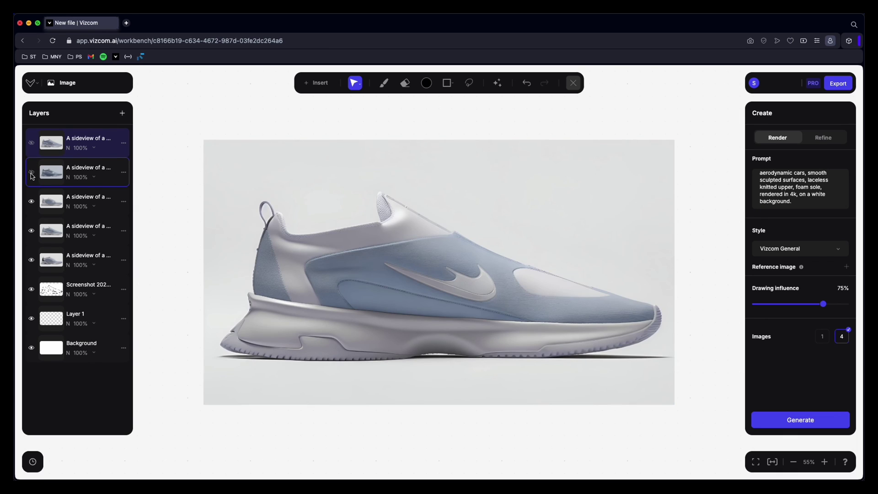
{"action": "left_click", "coordinate": [31, 201]}
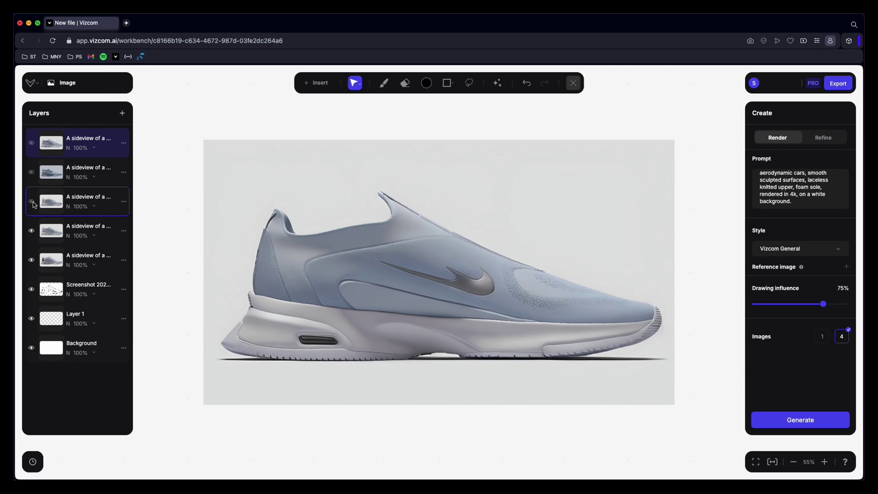
{"action": "left_click", "coordinate": [31, 231]}
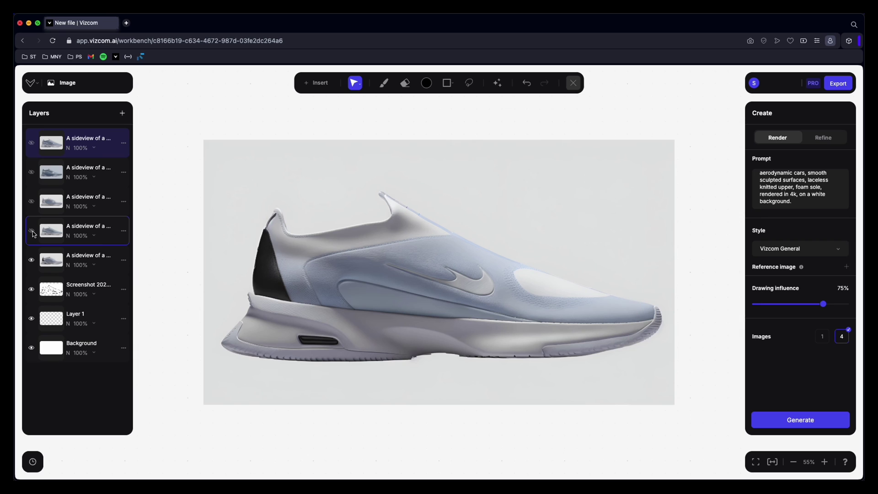
Step: Toggle the fifth render layer off and back on, then check the Export options
{"action": "left_click", "coordinate": [32, 260]}
{"action": "left_click", "coordinate": [32, 262]}
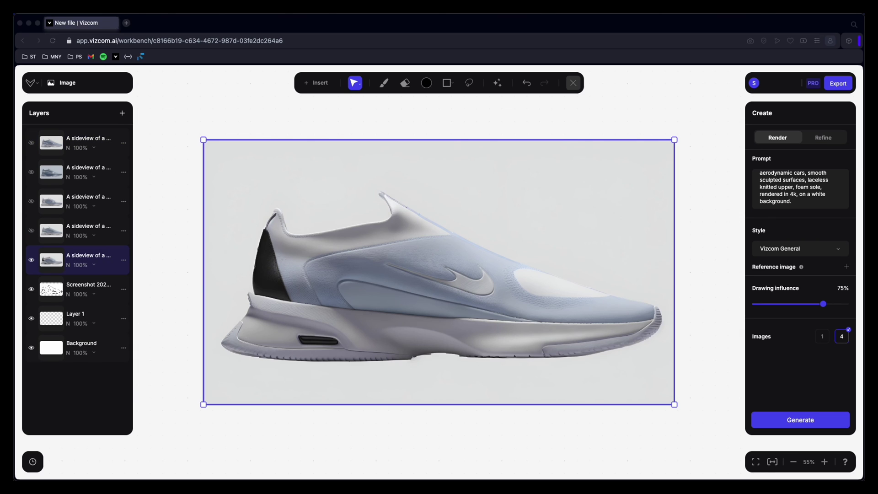
{"action": "left_click", "coordinate": [843, 85]}
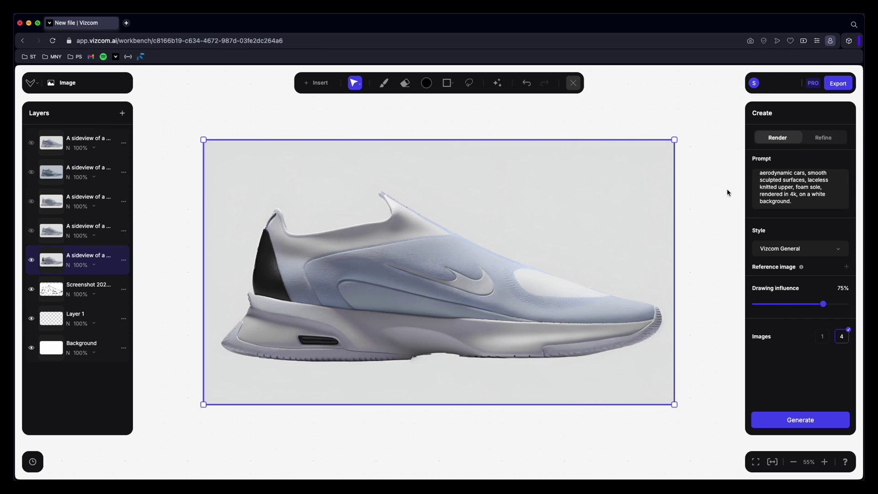
Step: Open the '...' action menu on the visible sideview sneaker render layer
{"action": "left_click", "coordinate": [123, 260]}
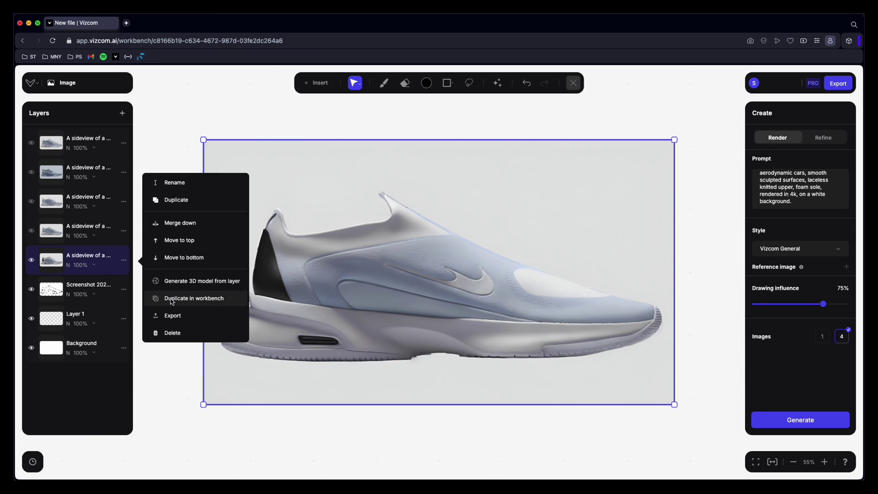